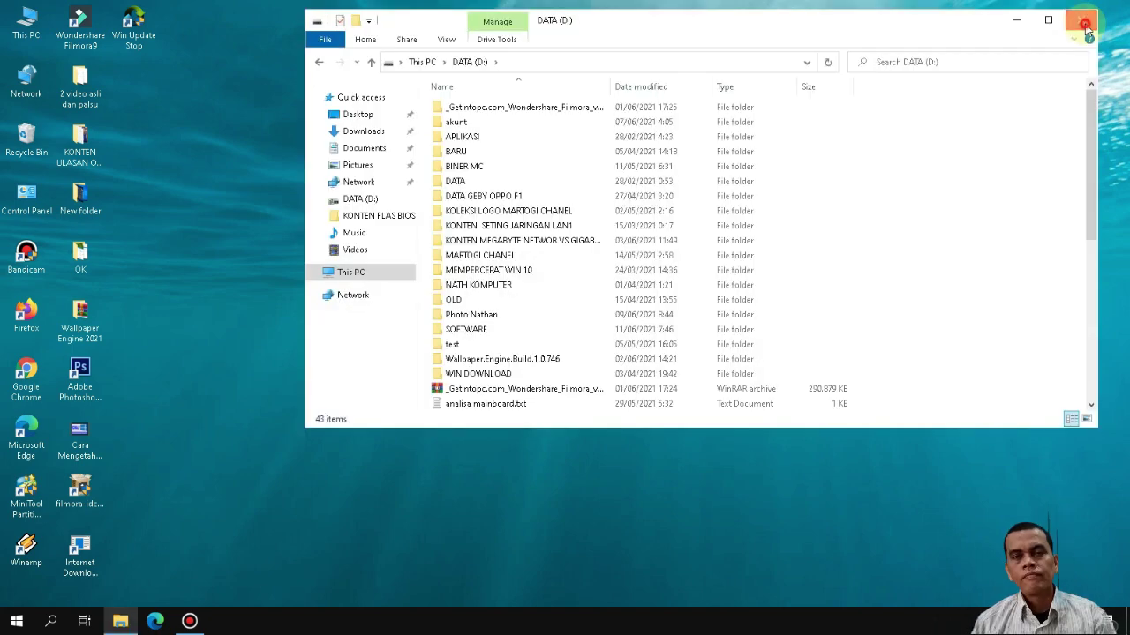
Step: Open the MiniTool_Partition_Wizard_12.0 folder inside the SOFTWARE folder on the DATA (D:) drive
click(1024, 7)
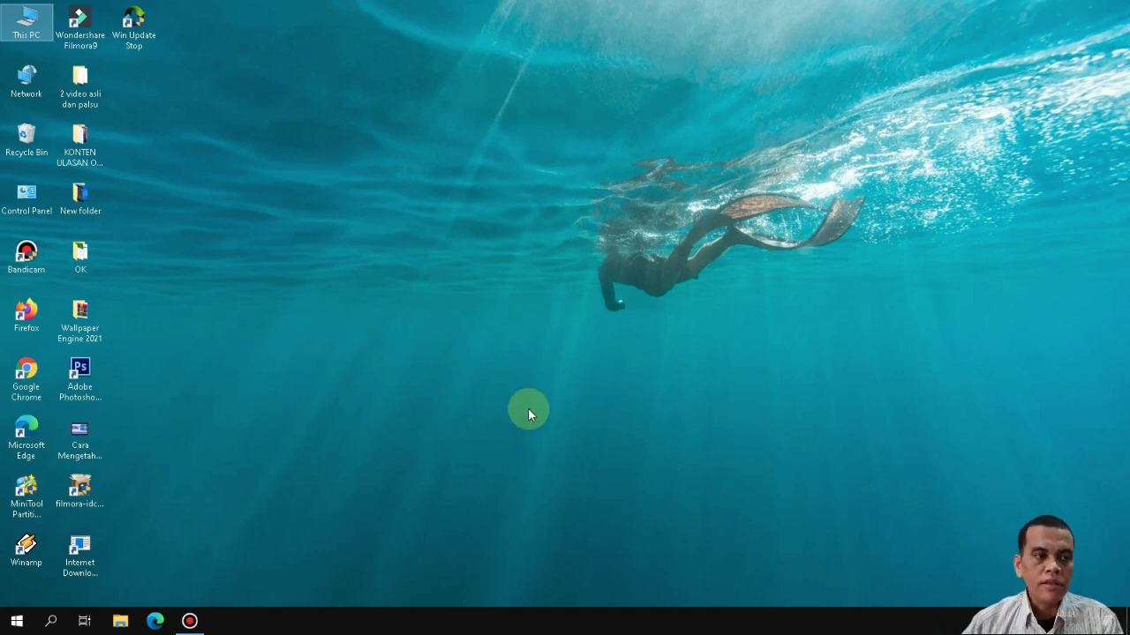
click(120, 621)
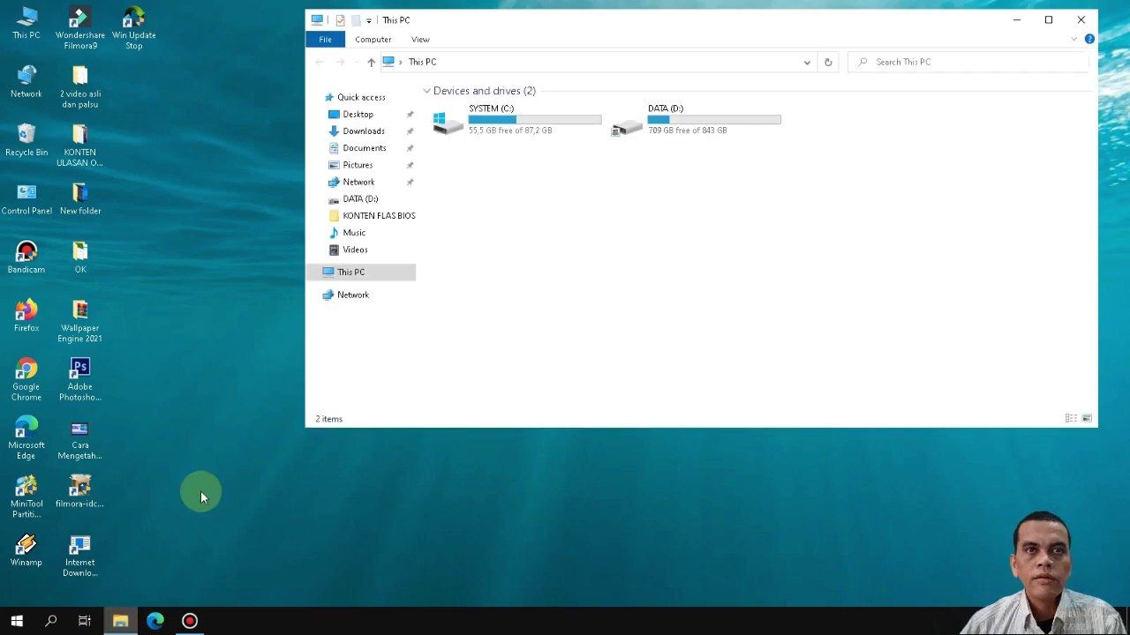
double_click(629, 128)
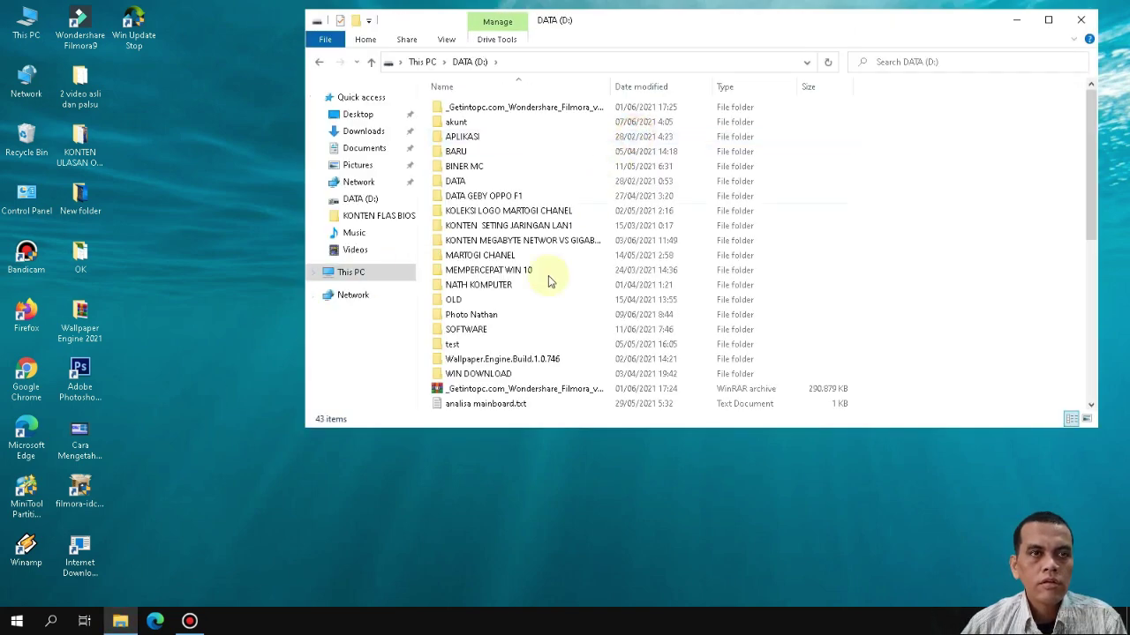
double_click(469, 329)
double_click(474, 107)
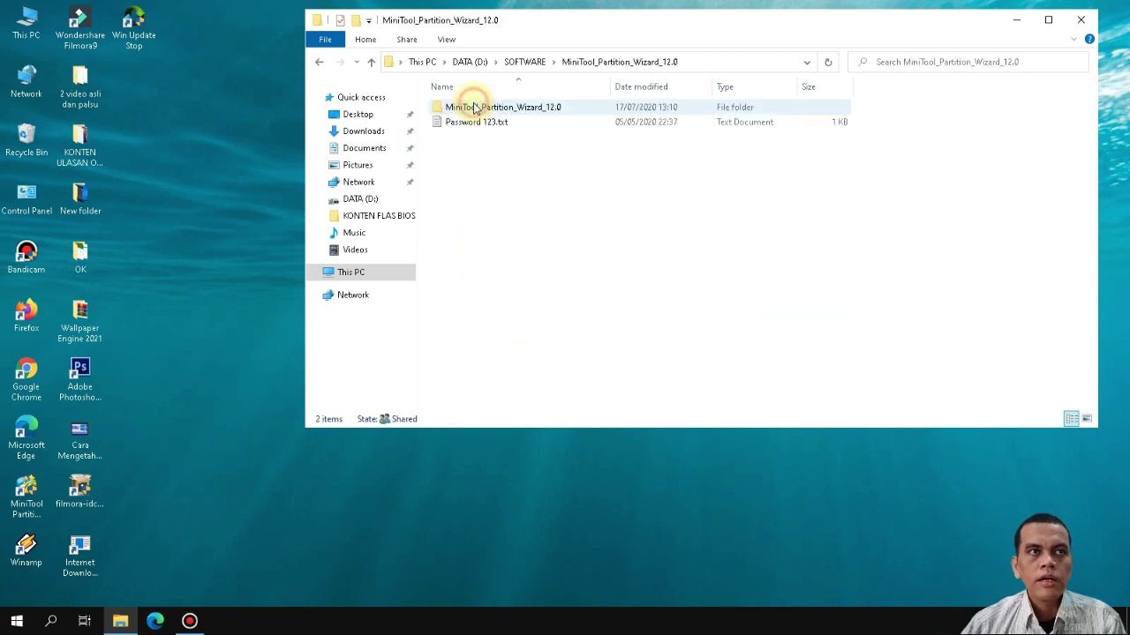
Step: Return to SOFTWARE to select the MiniTool_Partition_Wizard_12.0.rar archive, and open the innermost nested MiniTool_Partition_Wizard_12.0 folder
click(319, 62)
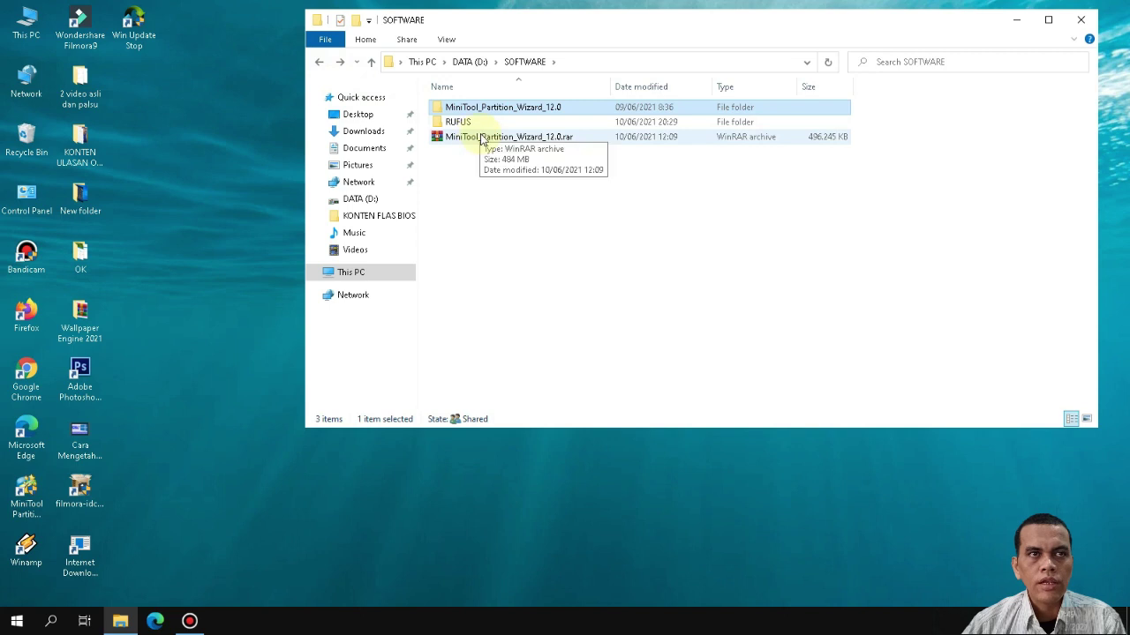
click(477, 137)
double_click(484, 109)
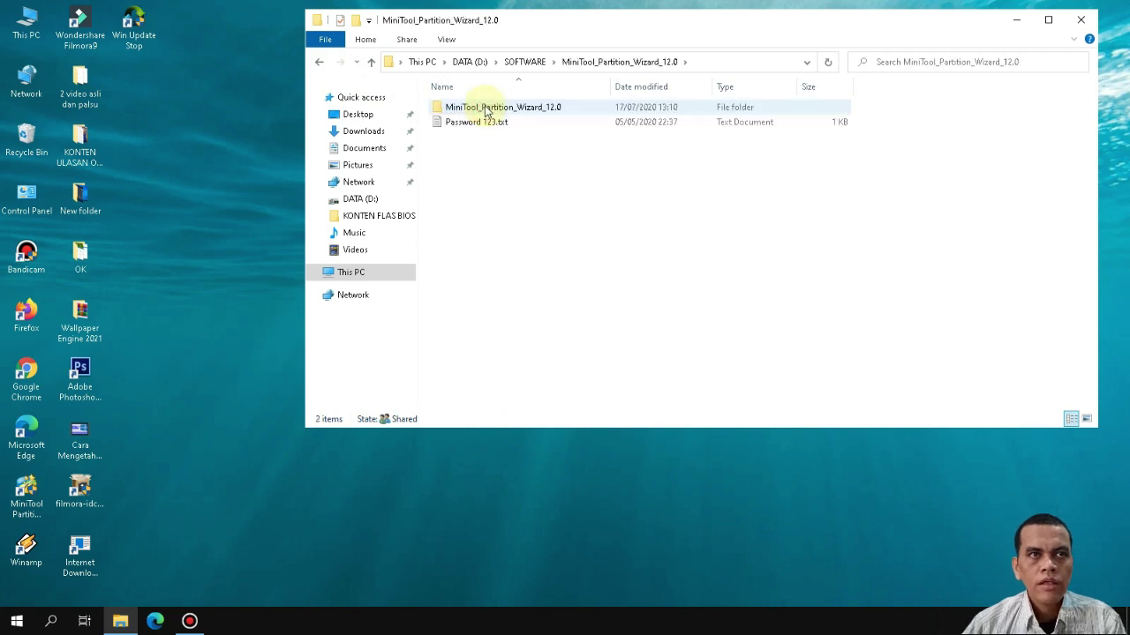
double_click(484, 108)
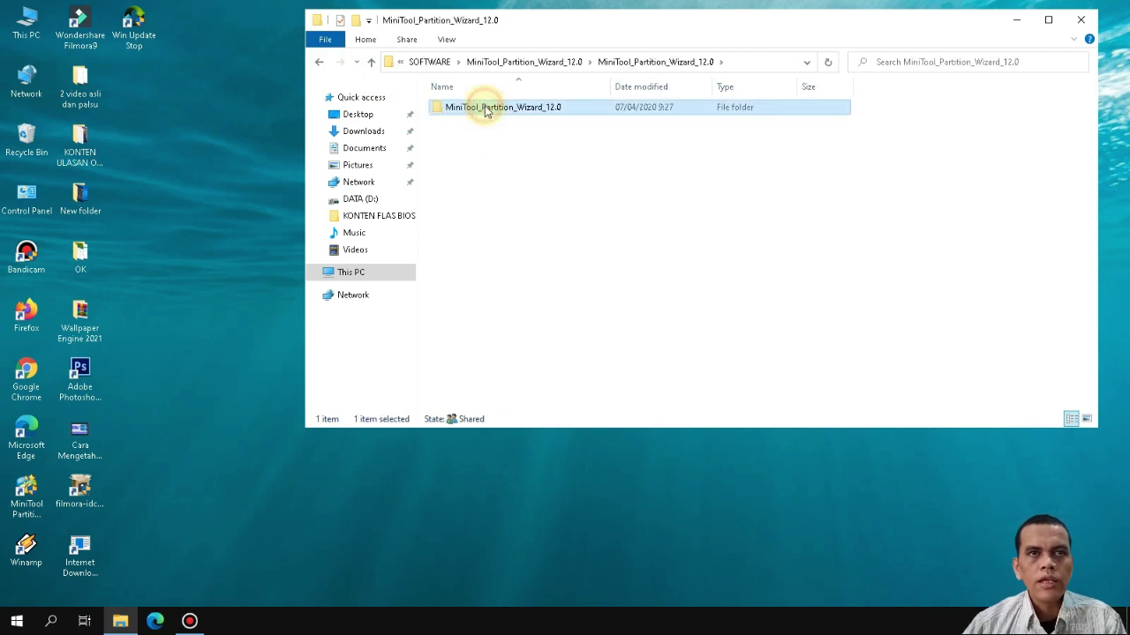
double_click(484, 108)
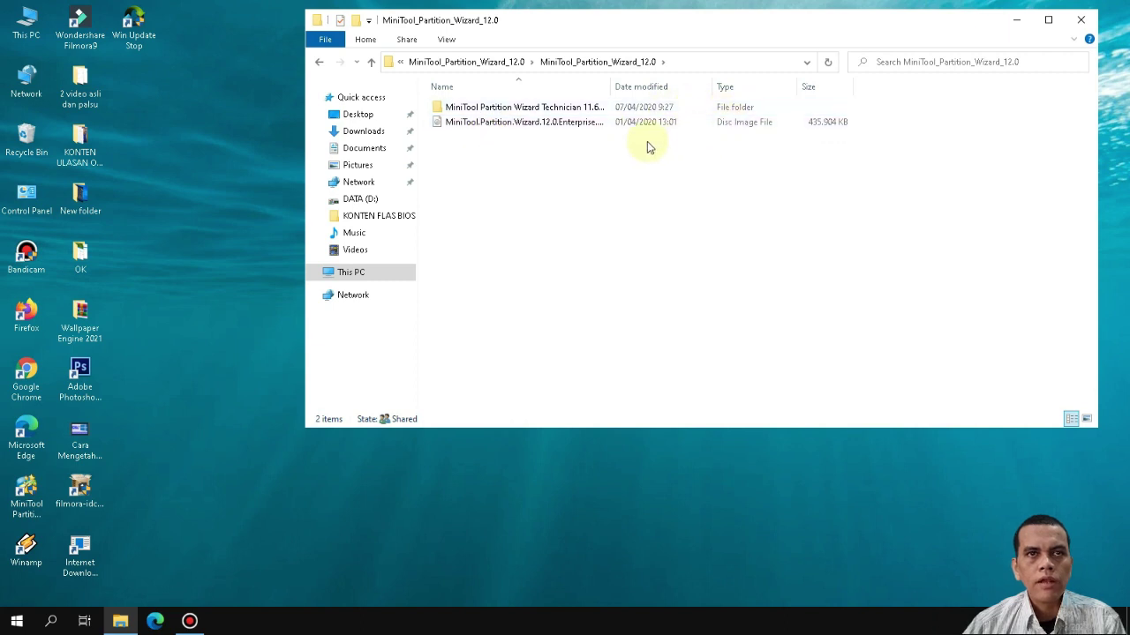
Step: Examine the MiniTool WinPE disc image and the contents of the Technician 11.6 Repack folder, and close the file window
click(532, 129)
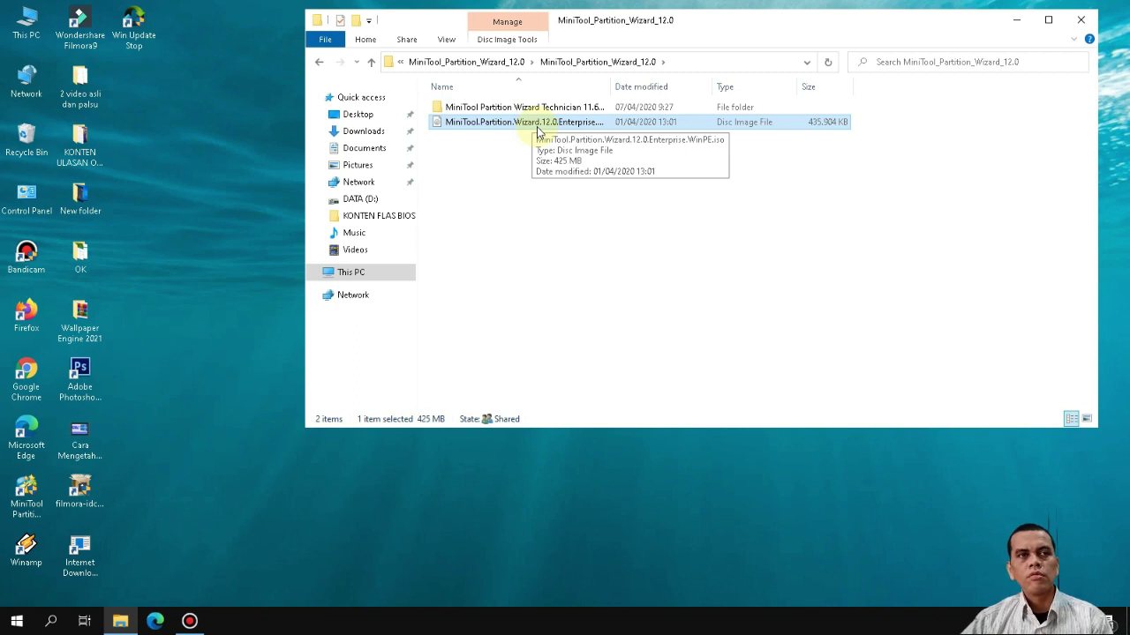
click(500, 107)
click(500, 125)
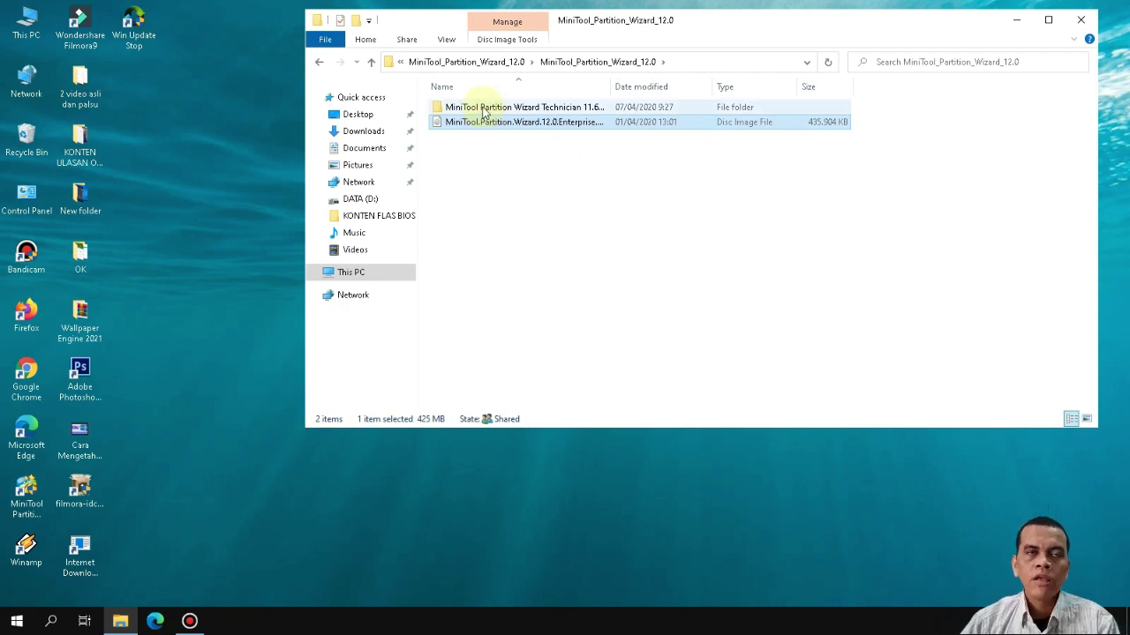
click(484, 109)
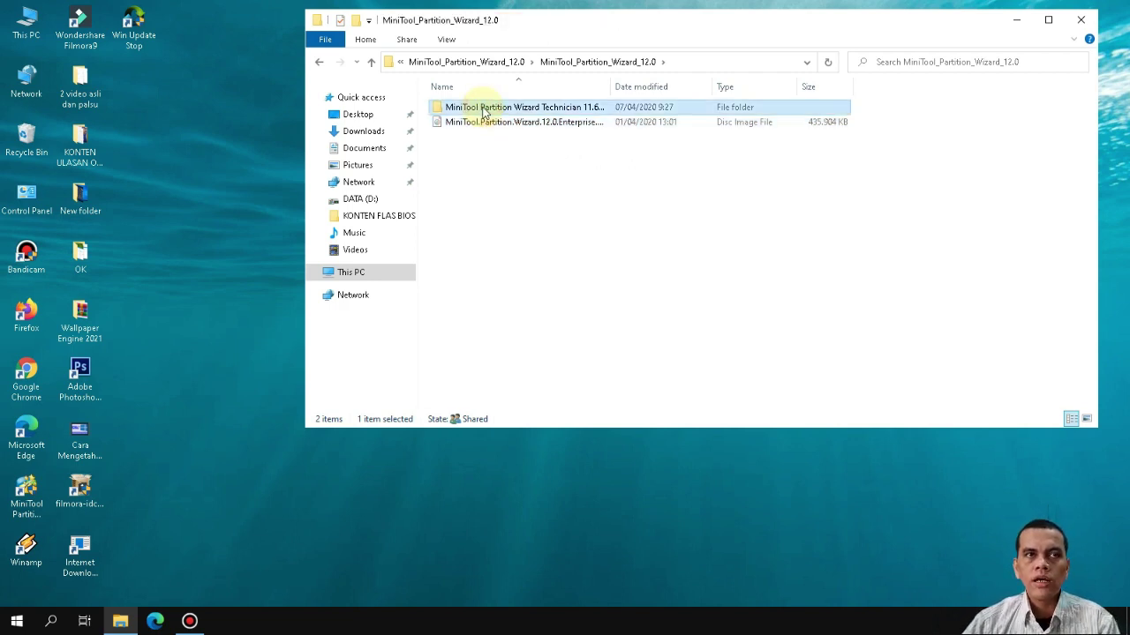
double_click(486, 108)
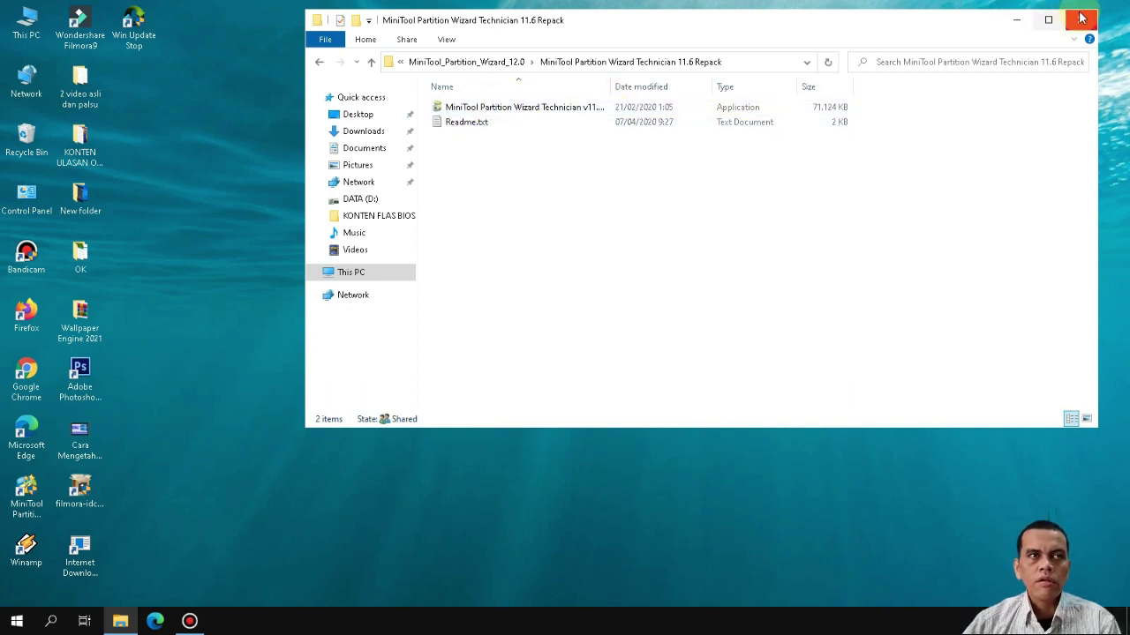
click(321, 62)
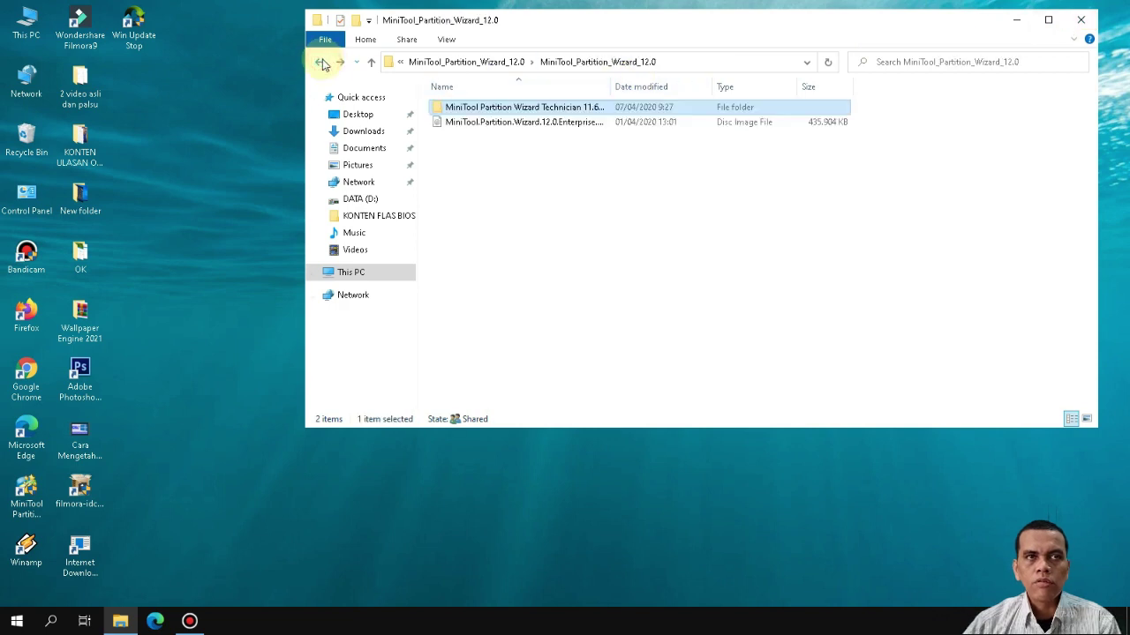
click(489, 126)
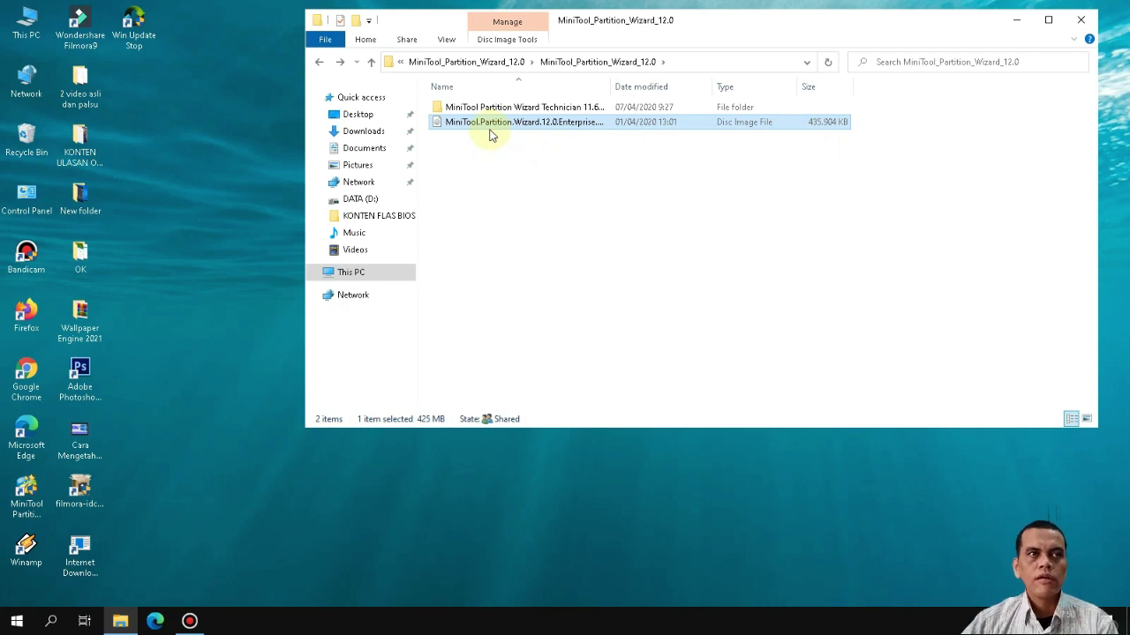
key(alt+F4)
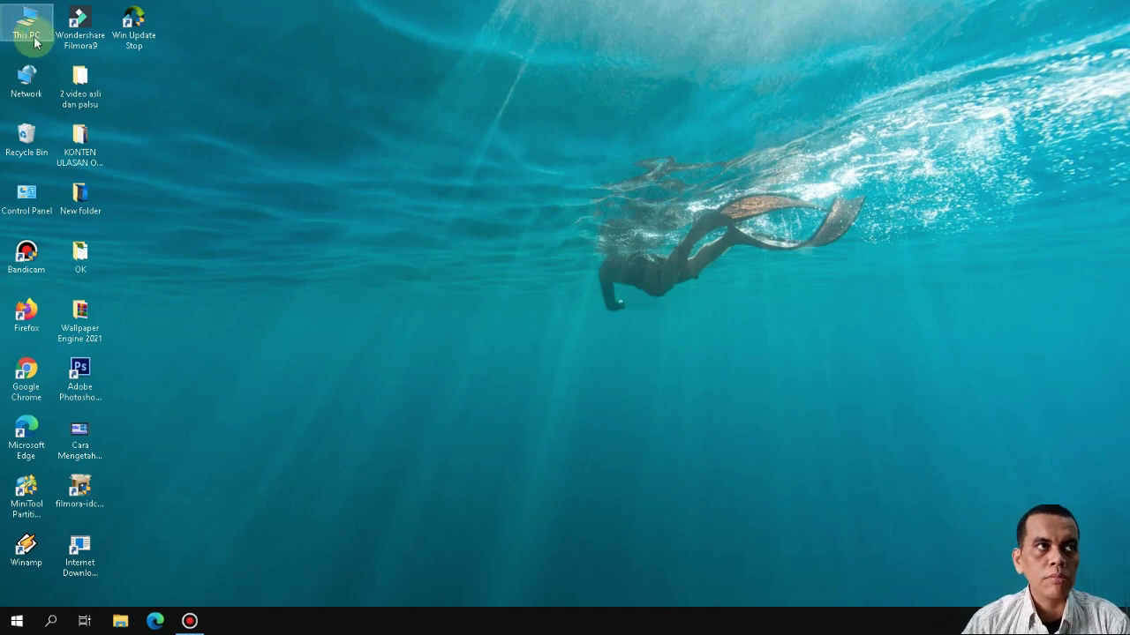
Step: Open Disk Management in the Computer Management console for This PC
click(36, 37)
double_click(36, 37)
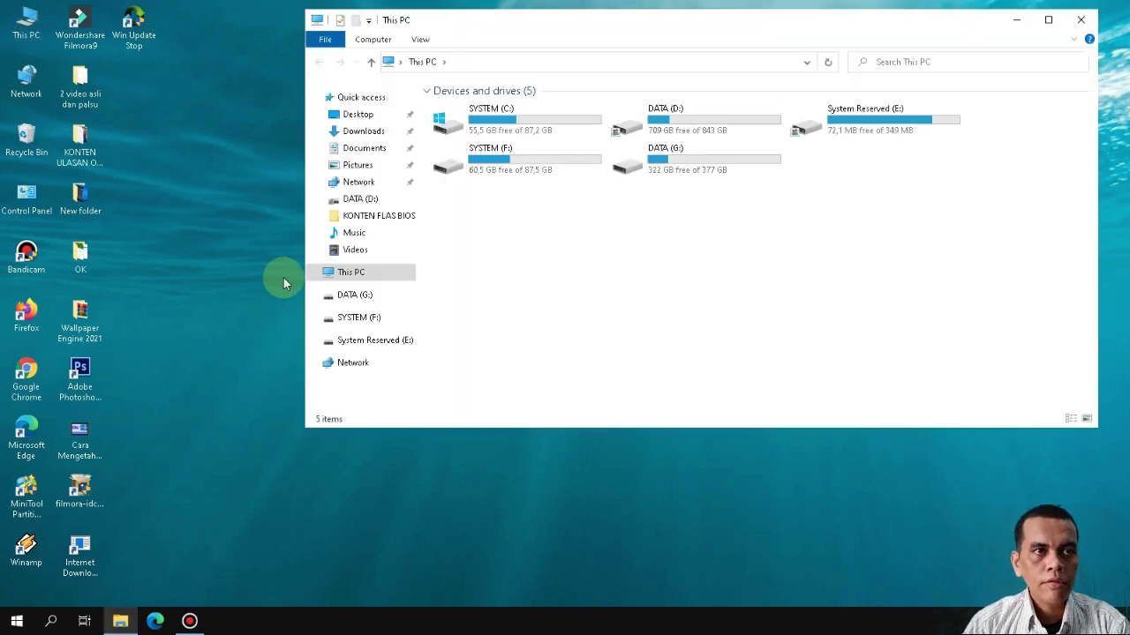
right_click(363, 279)
click(411, 308)
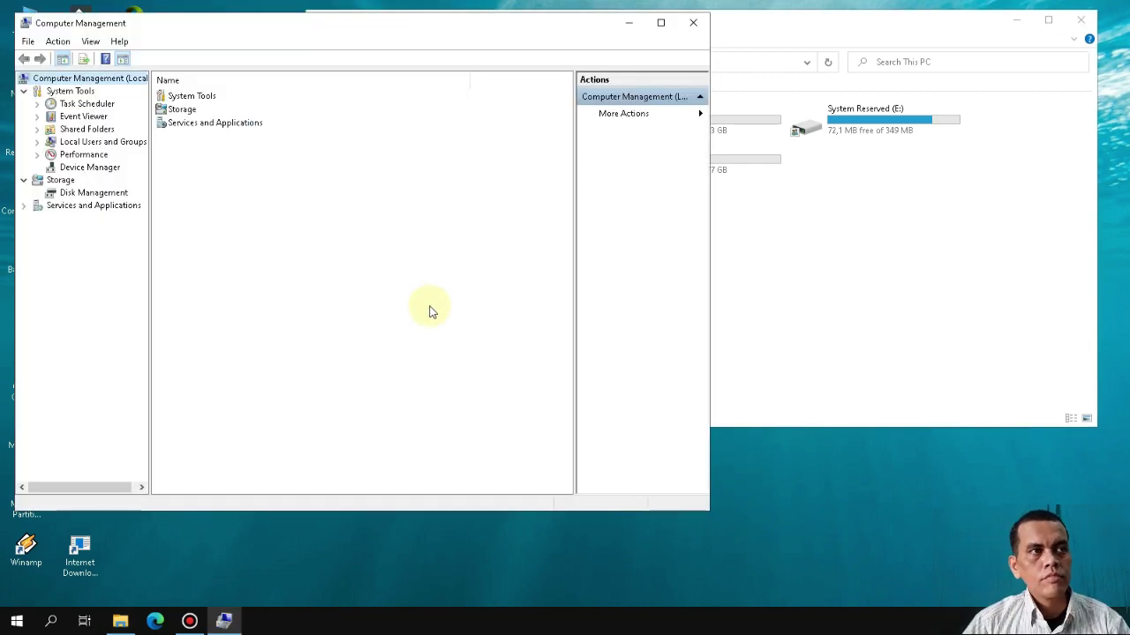
click(88, 193)
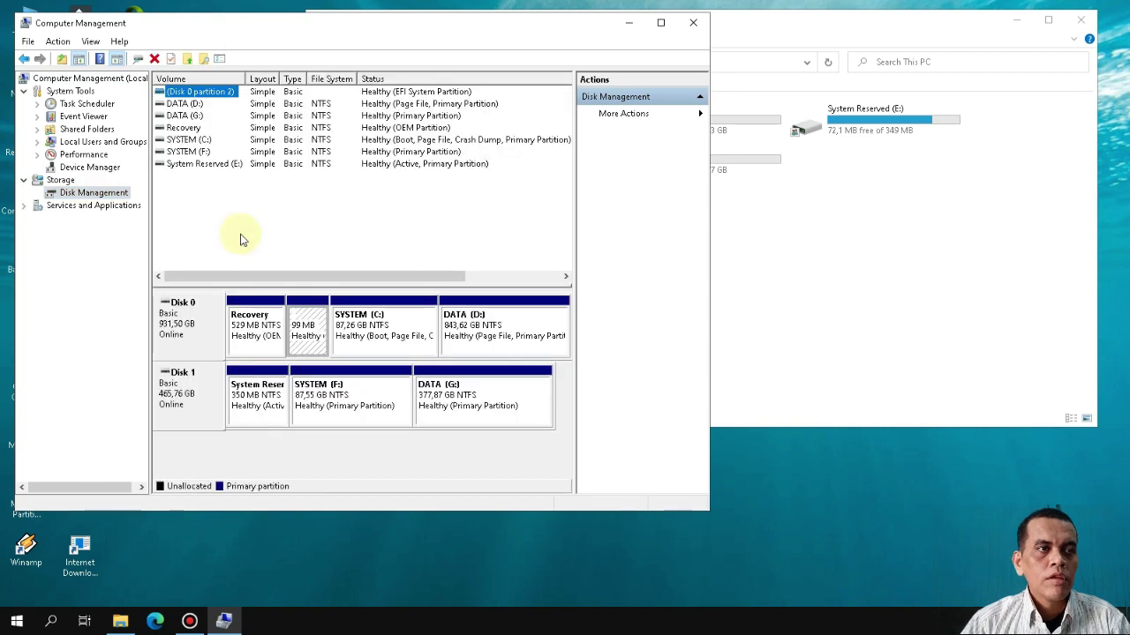
Step: Check the partition style of Disk 0 in its volume properties and close them without changes
click(196, 325)
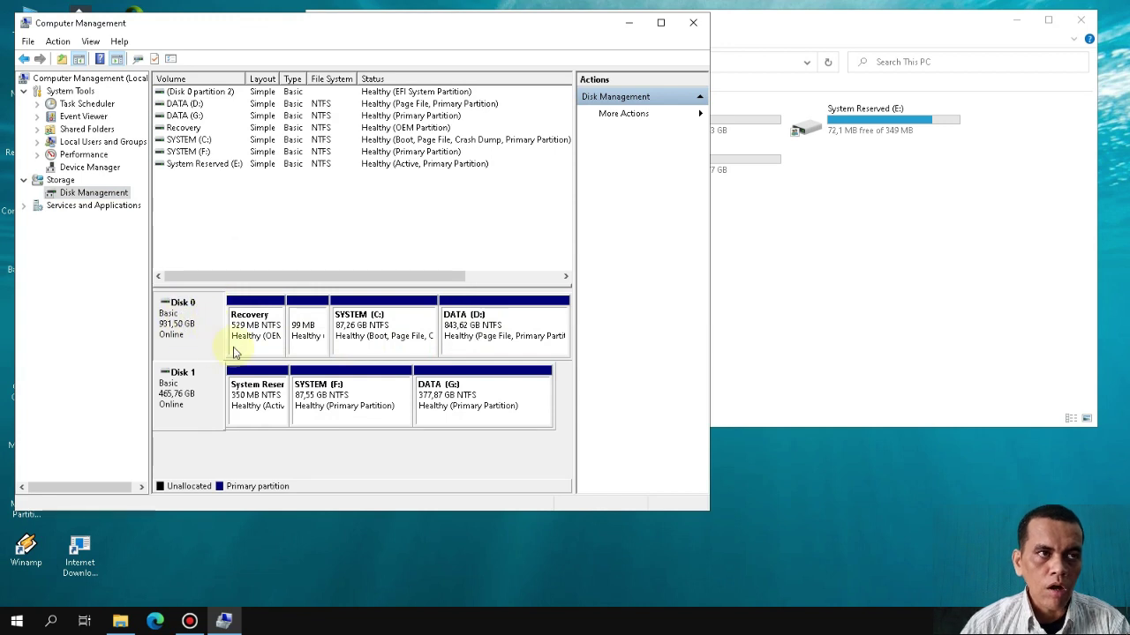
right_click(179, 324)
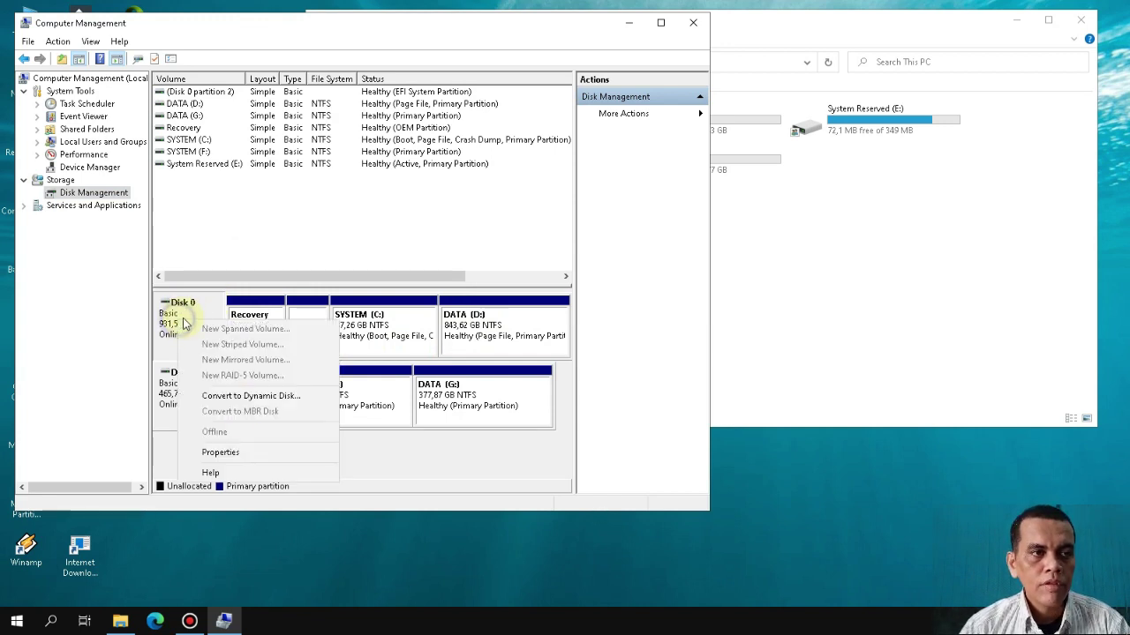
click(236, 457)
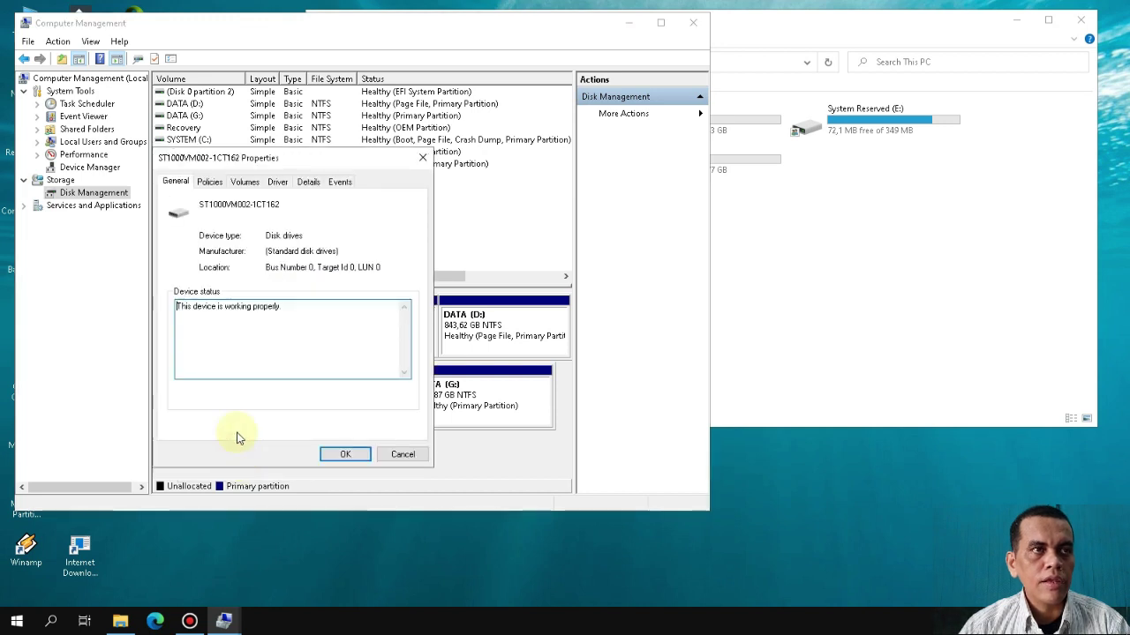
click(270, 184)
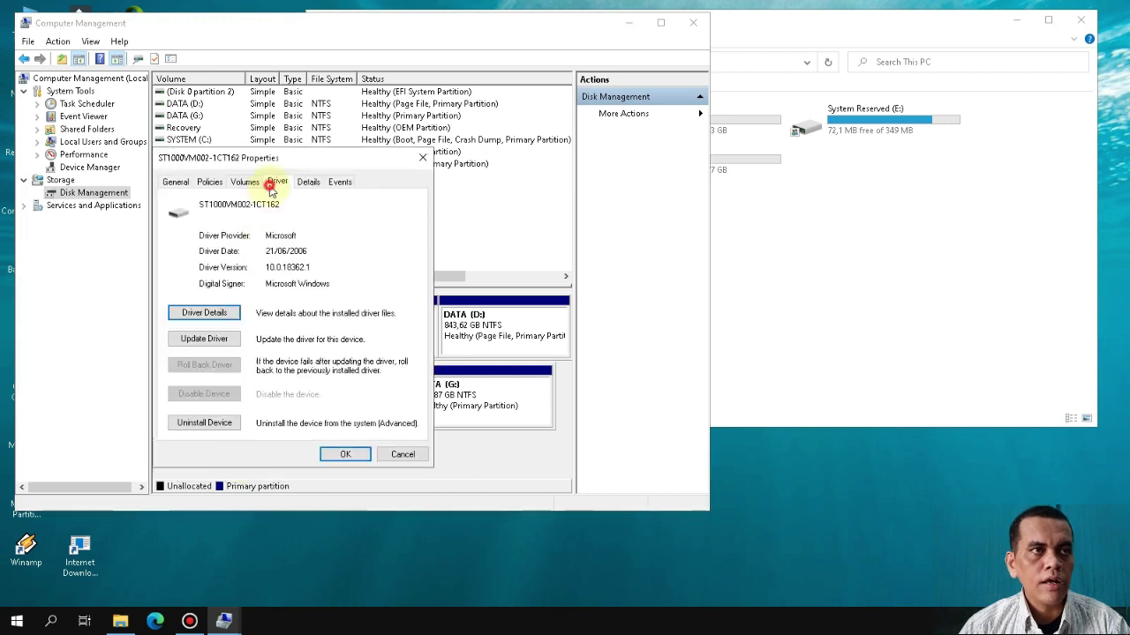
click(240, 182)
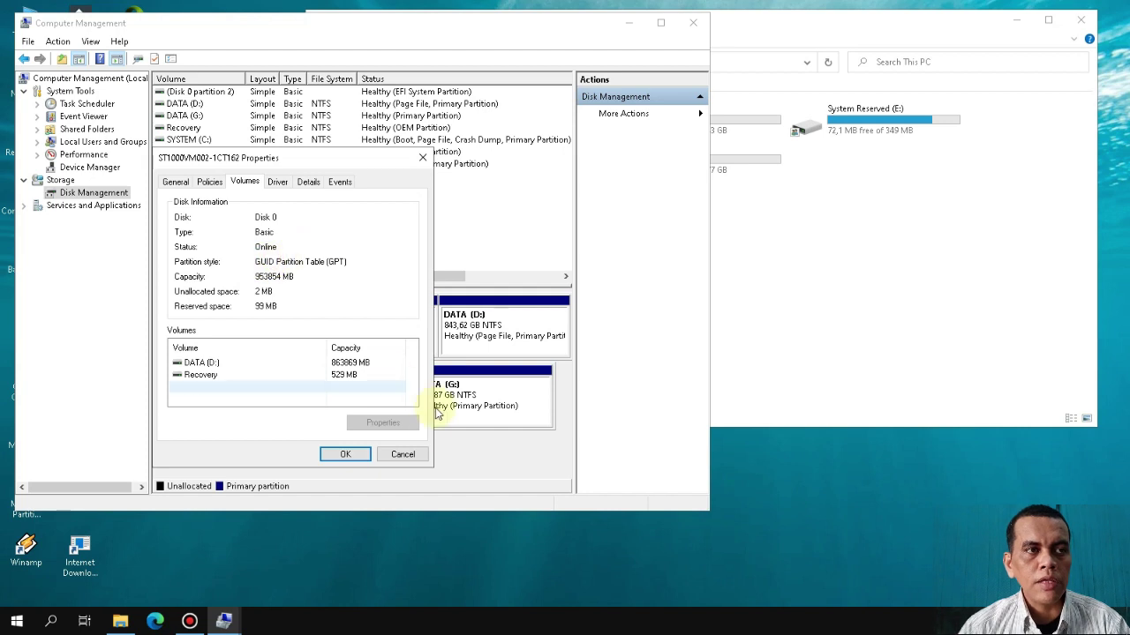
click(399, 454)
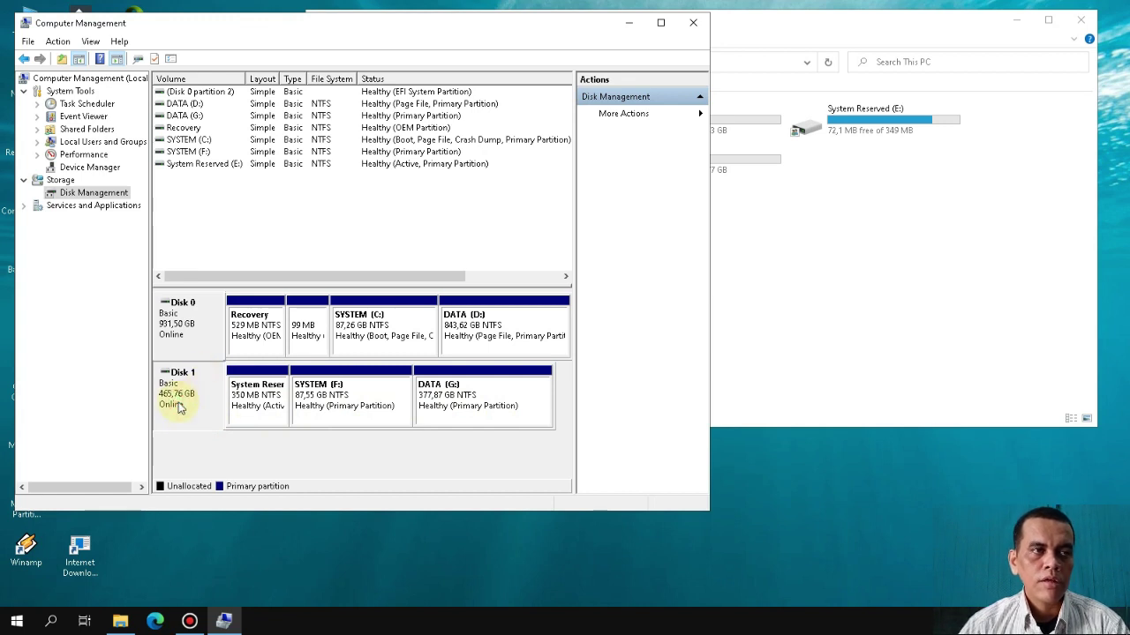
Step: Check the partition style of Disk 1 in its volume properties and close them without changes
click(170, 338)
click(174, 401)
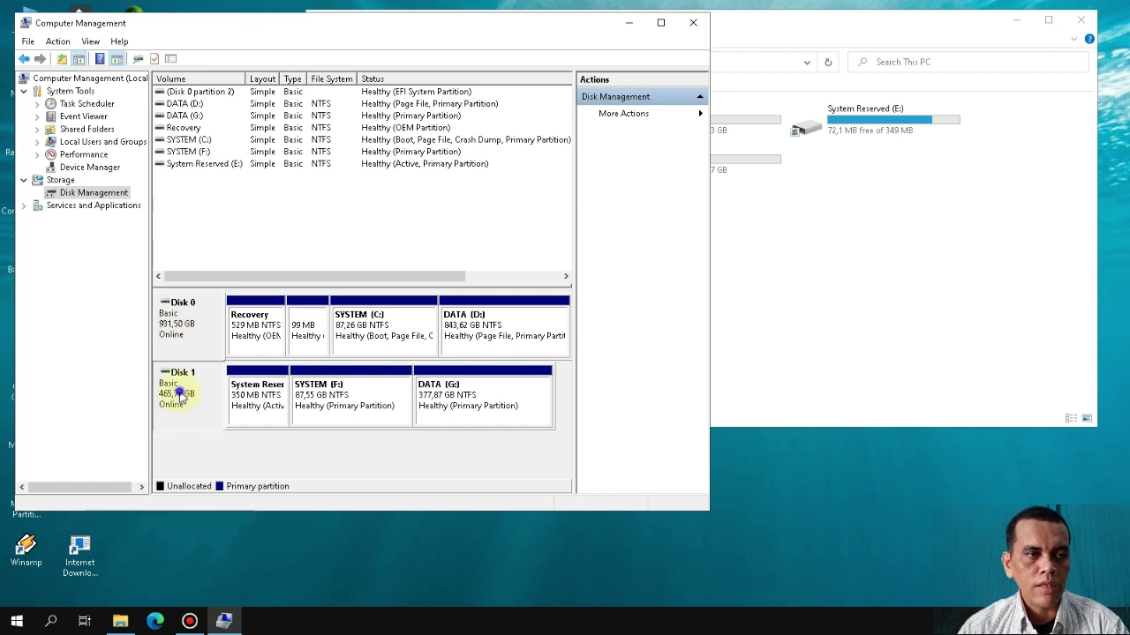
right_click(178, 393)
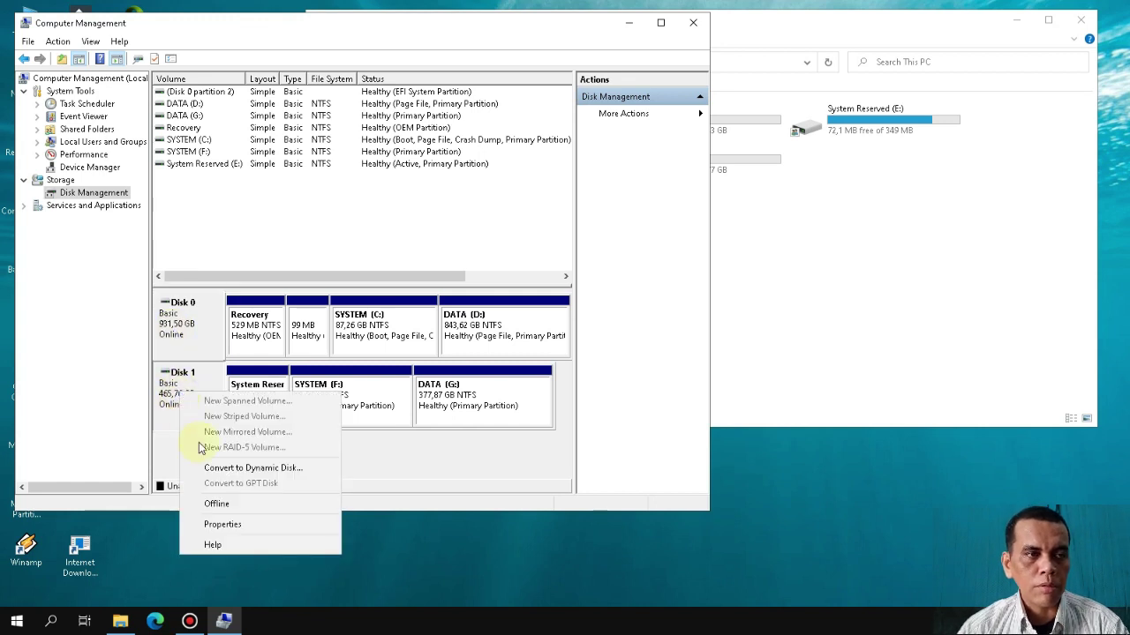
click(223, 526)
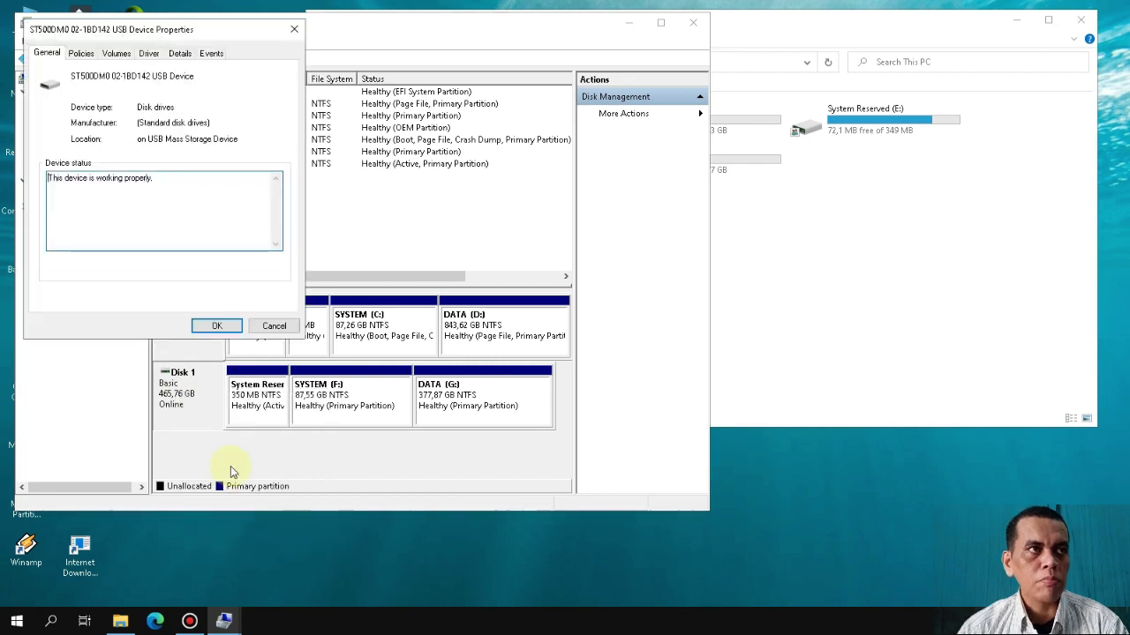
click(116, 53)
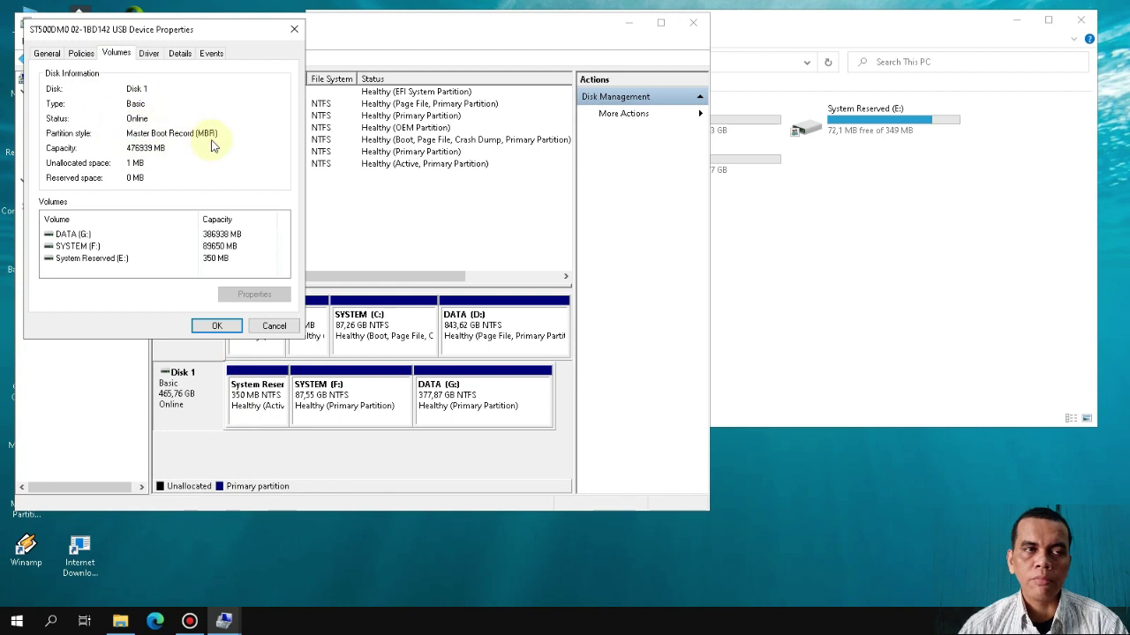
click(269, 328)
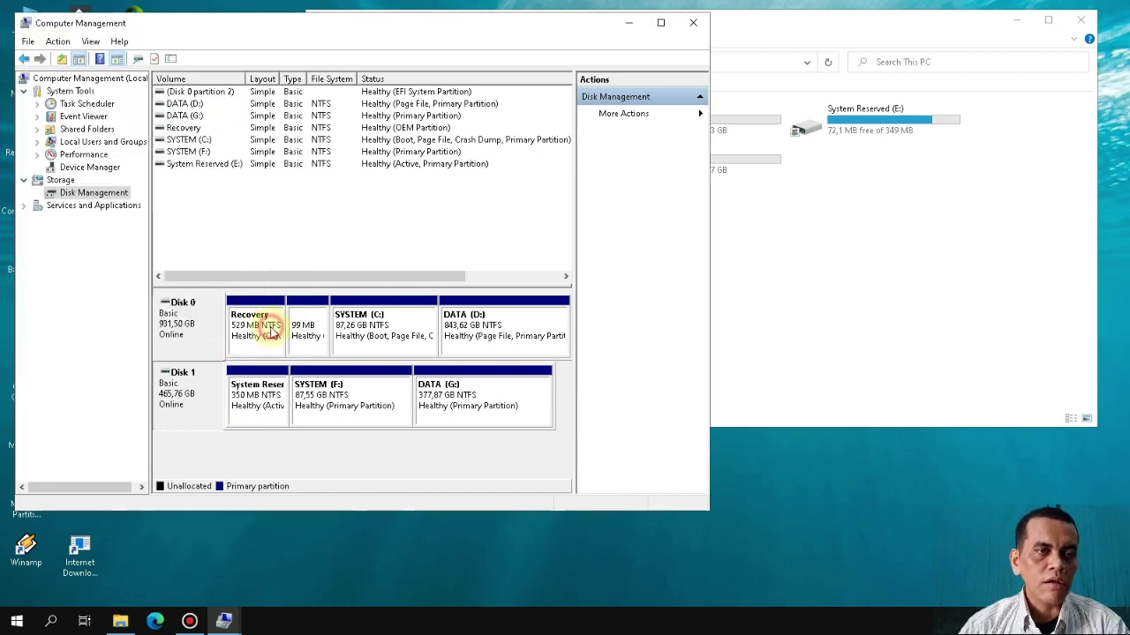
Step: Examine the SYSTEM (F:) and DATA (G:) partitions of Disk 1 in the disk layout
click(786, 315)
click(411, 470)
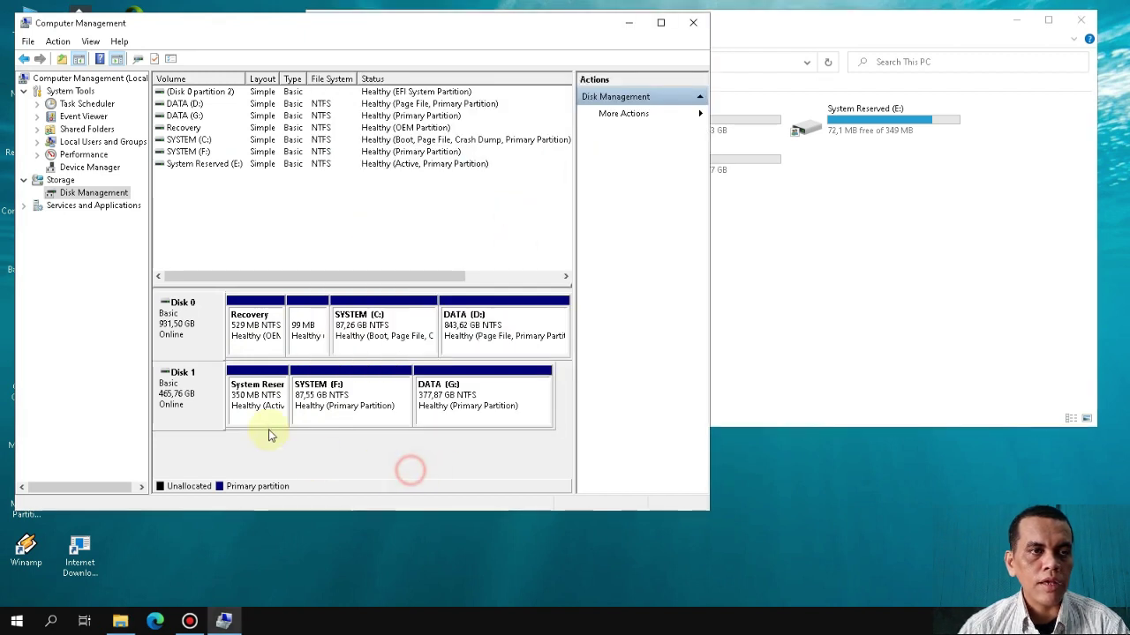
click(328, 401)
click(469, 403)
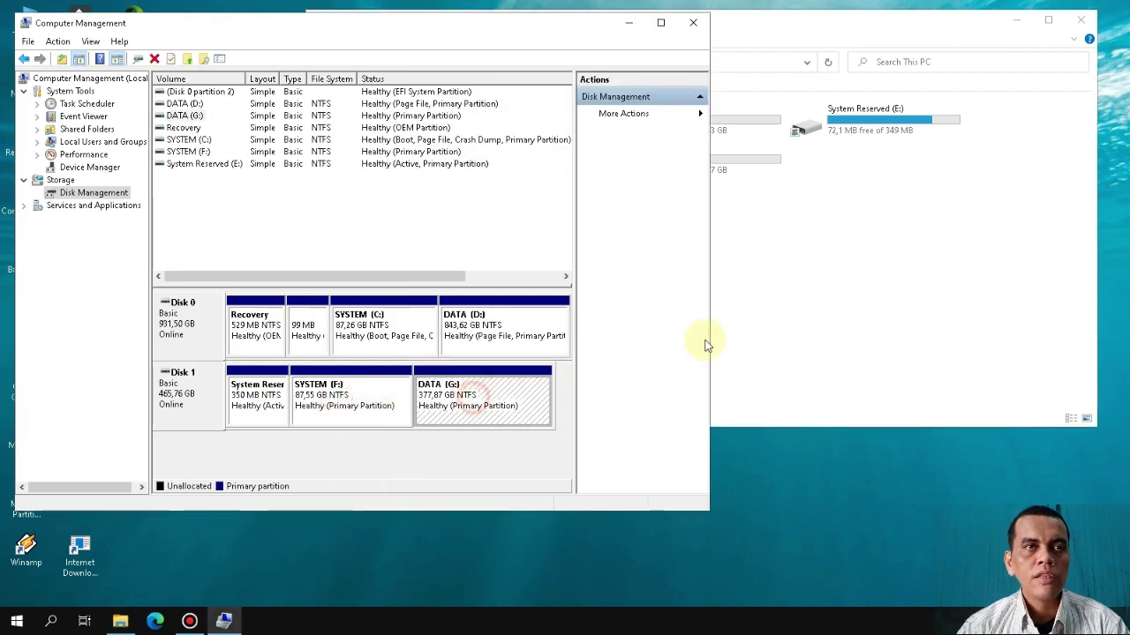
Step: Browse the contents of the SYSTEM (F:) drive and the Game folder on the DATA (G:) drive
click(787, 281)
click(508, 162)
click(671, 163)
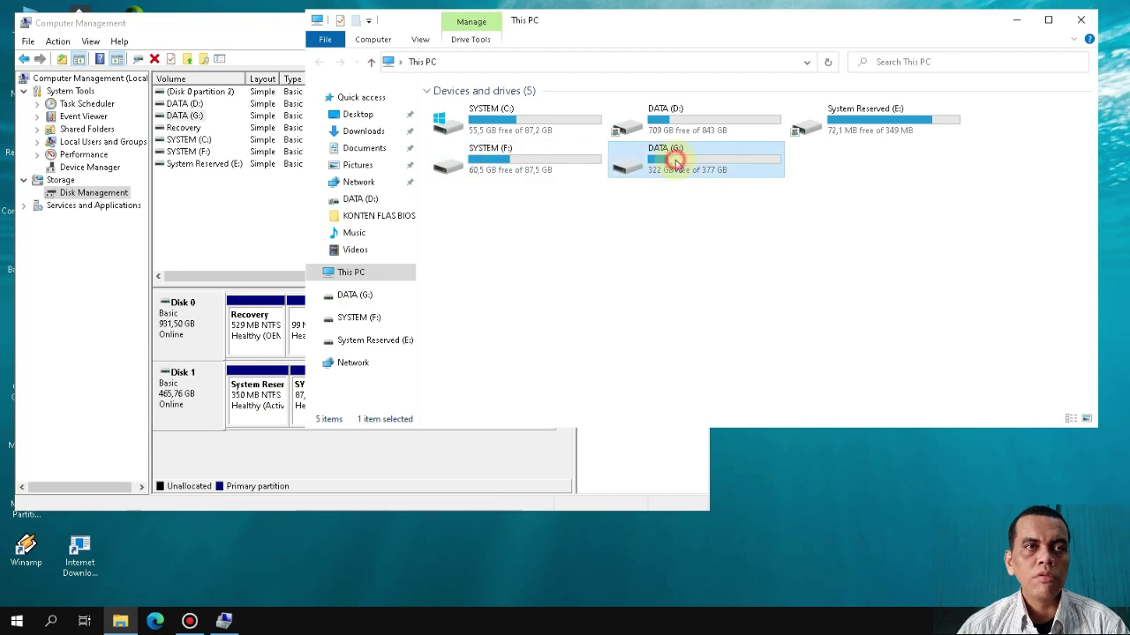
double_click(500, 171)
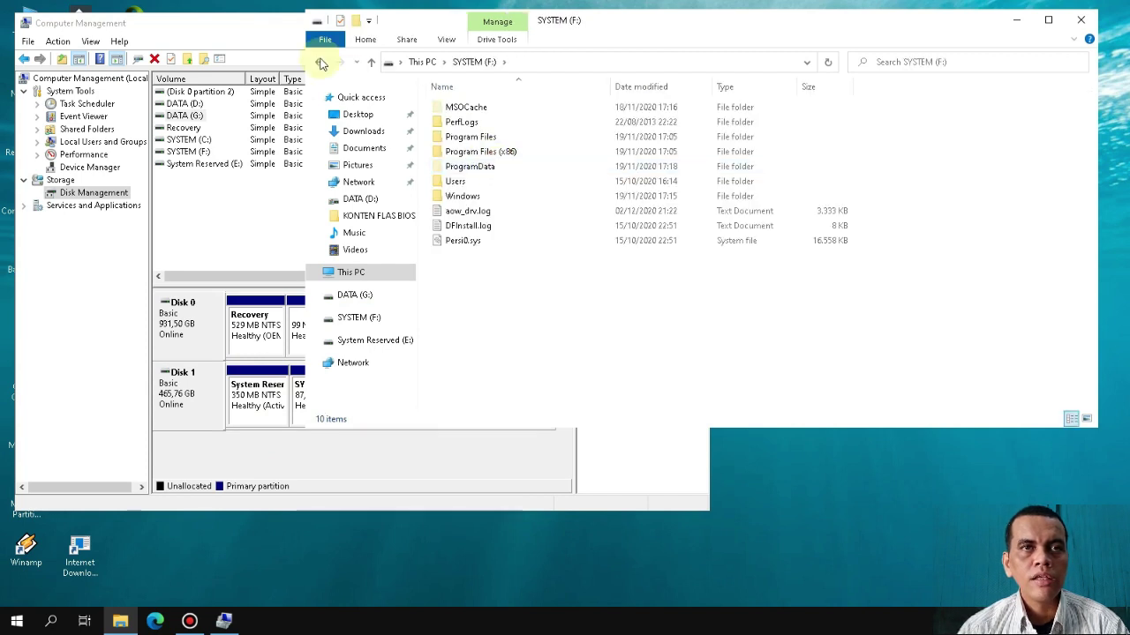
click(320, 61)
click(686, 168)
double_click(684, 164)
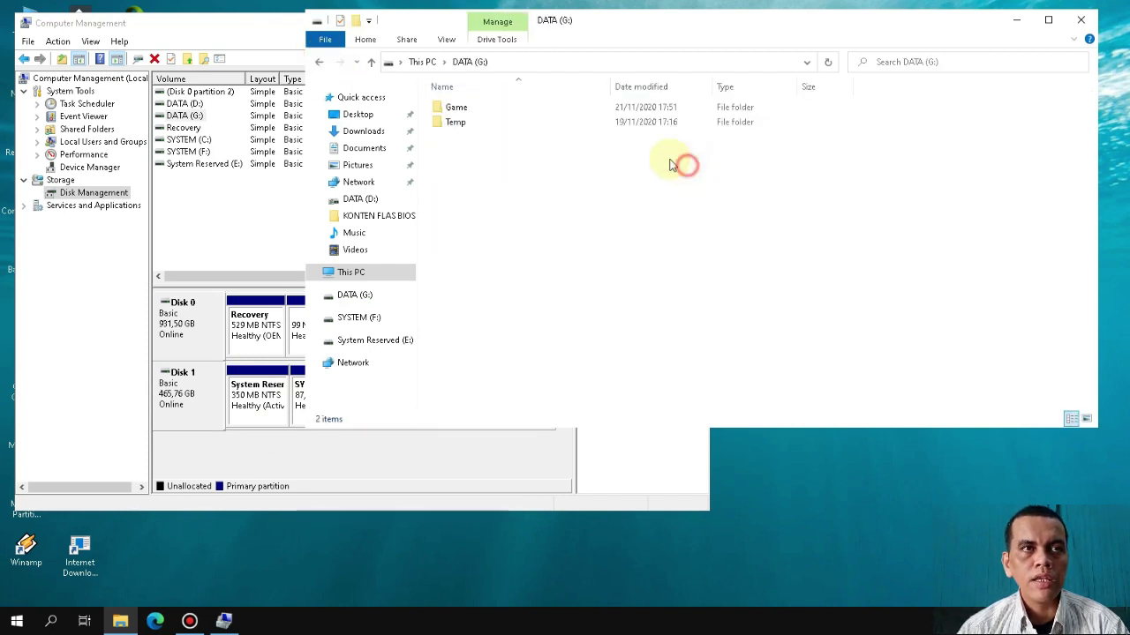
double_click(455, 108)
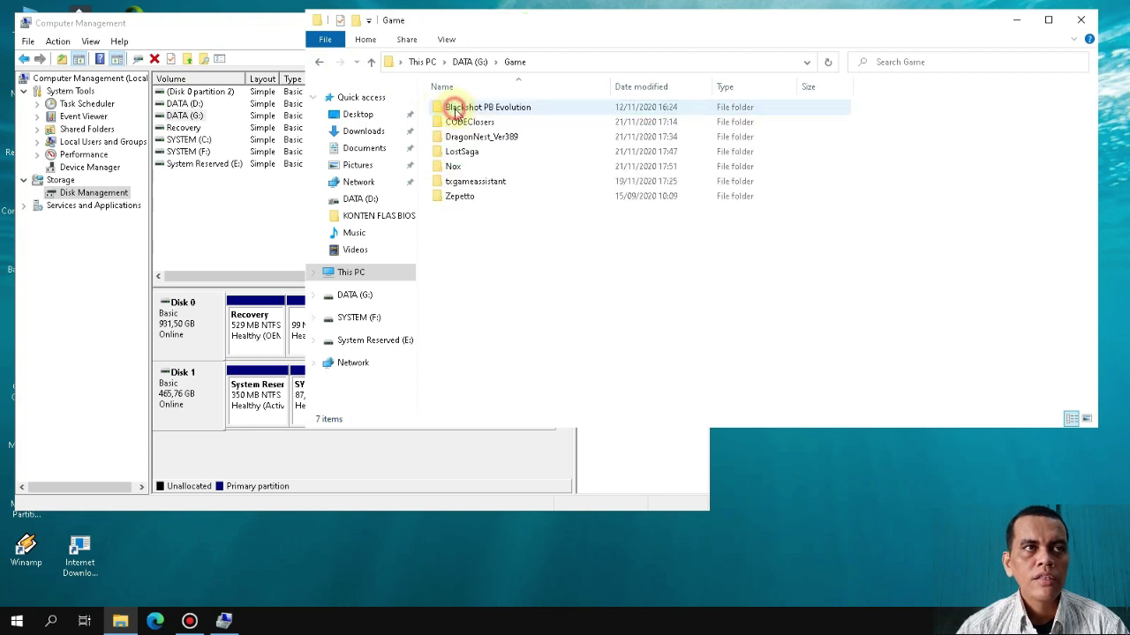
Step: Go back from the Game folder to the drive overview and close the File Explorer window
click(316, 60)
click(315, 60)
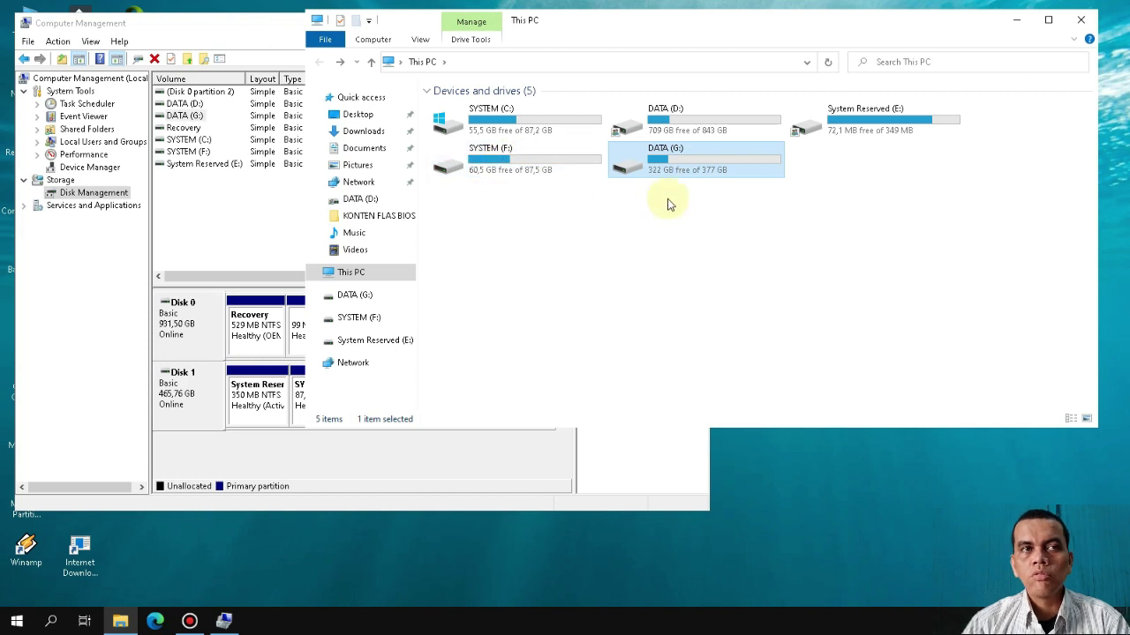
click(1084, 20)
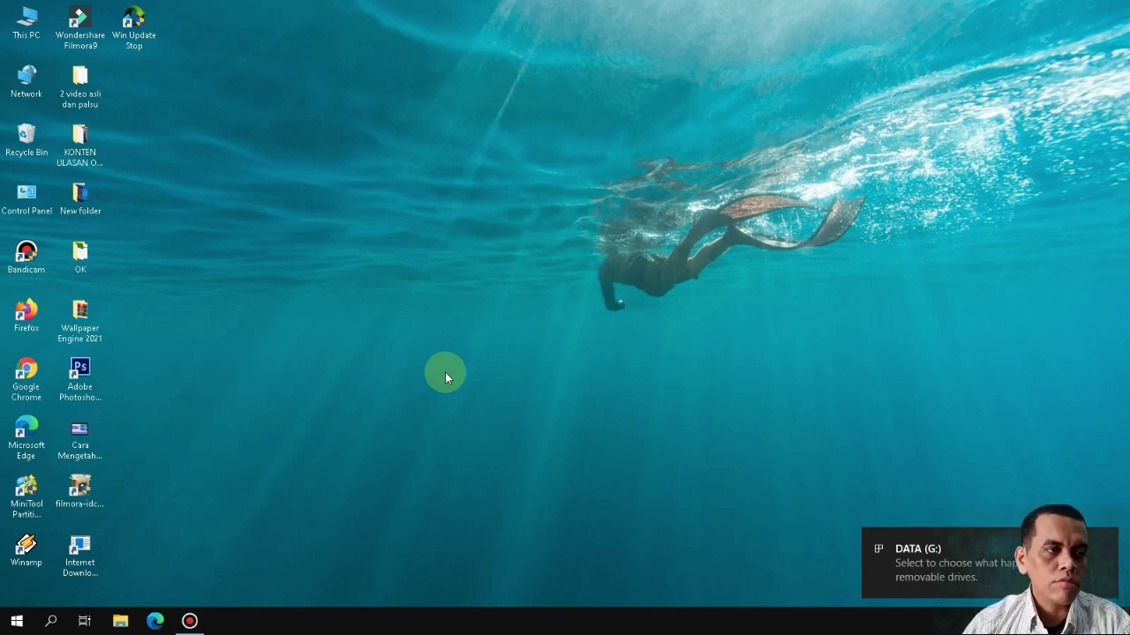
Step: Launch MiniTool Partition Wizard and decline the download of version 12.3
click(27, 489)
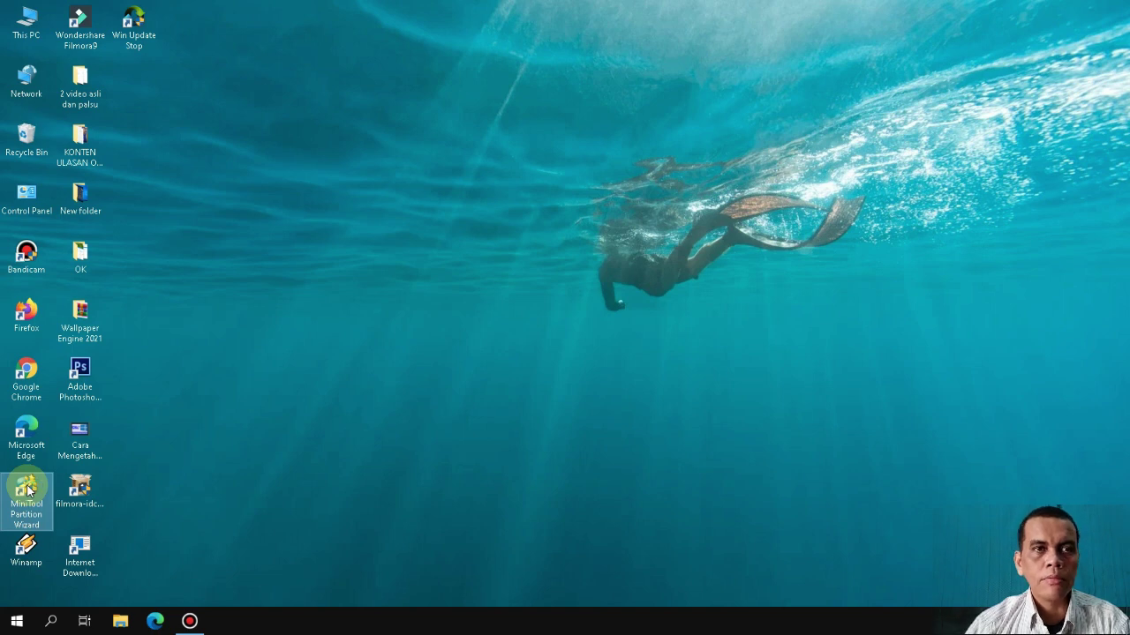
double_click(27, 488)
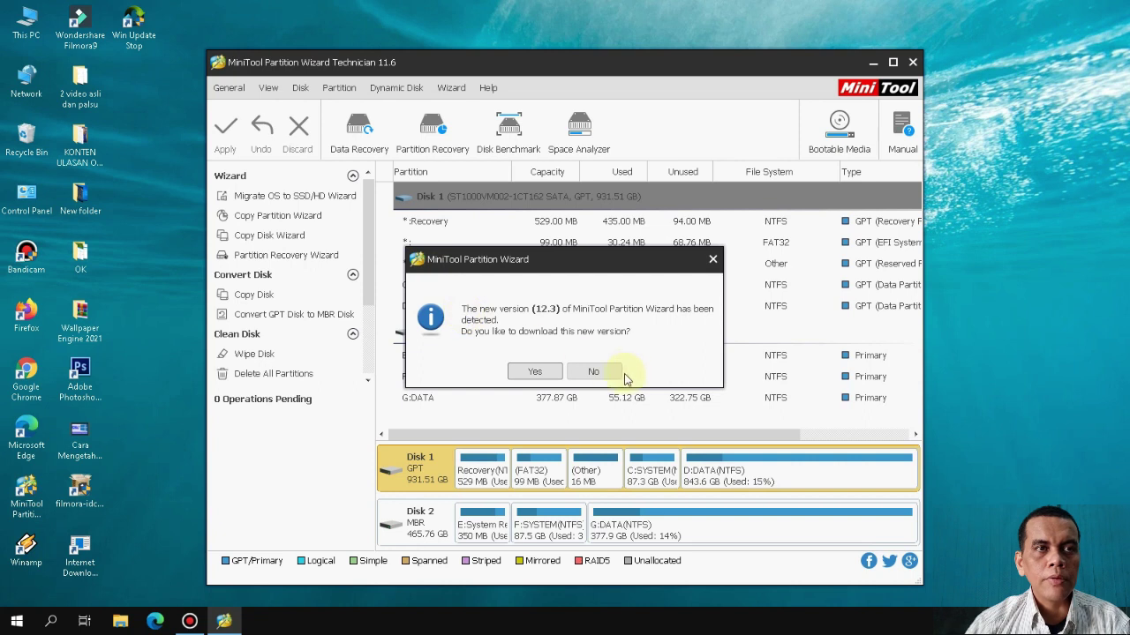
click(594, 373)
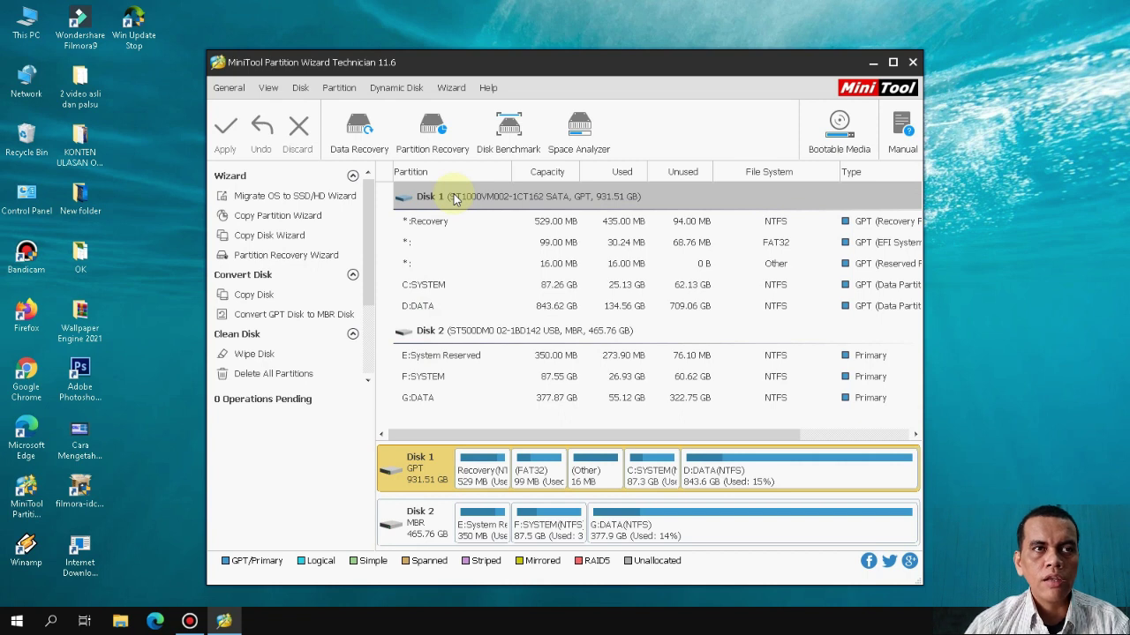
Step: Examine Disk 1, Disk 2 and the F: and G: partitions, comparing the conversion and partition operations offered for each
click(457, 337)
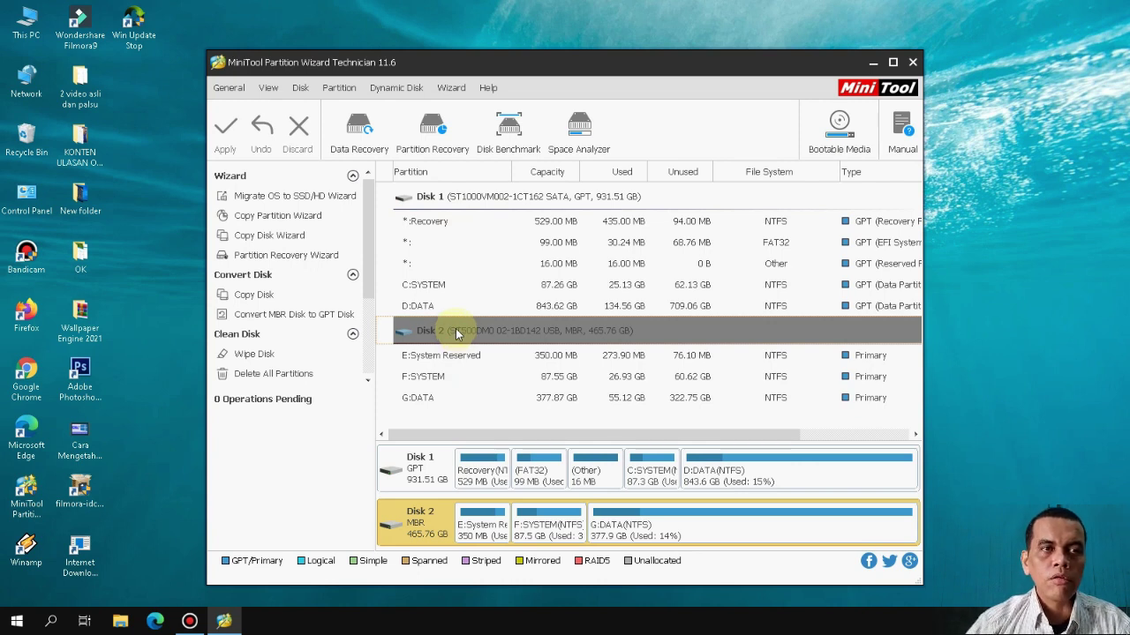
click(448, 381)
click(453, 397)
click(451, 384)
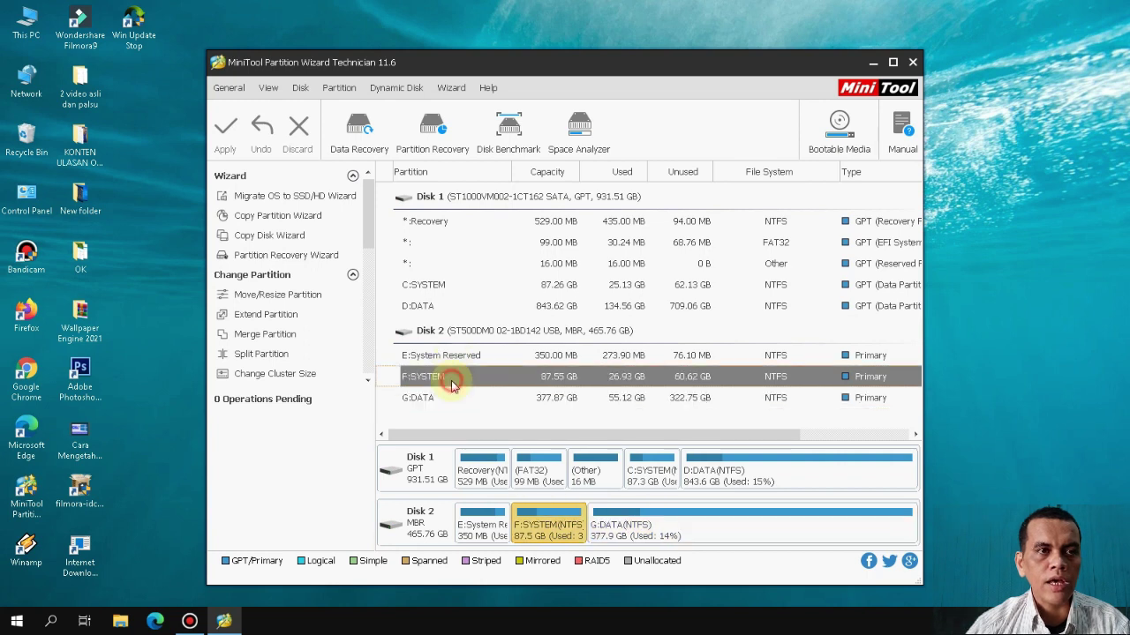
click(430, 334)
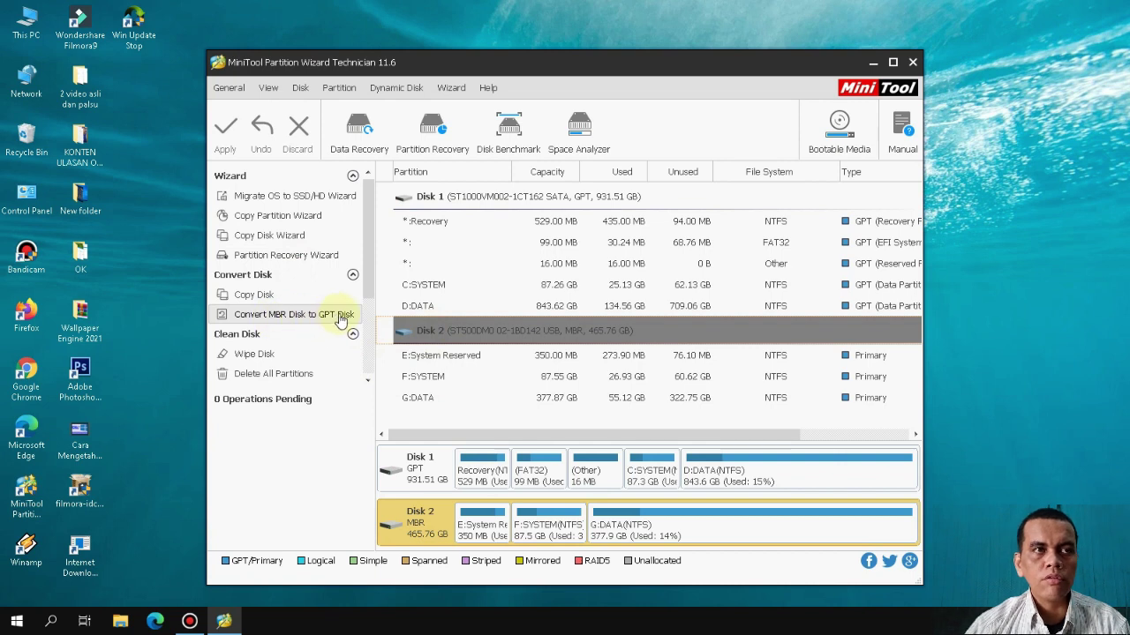
click(444, 193)
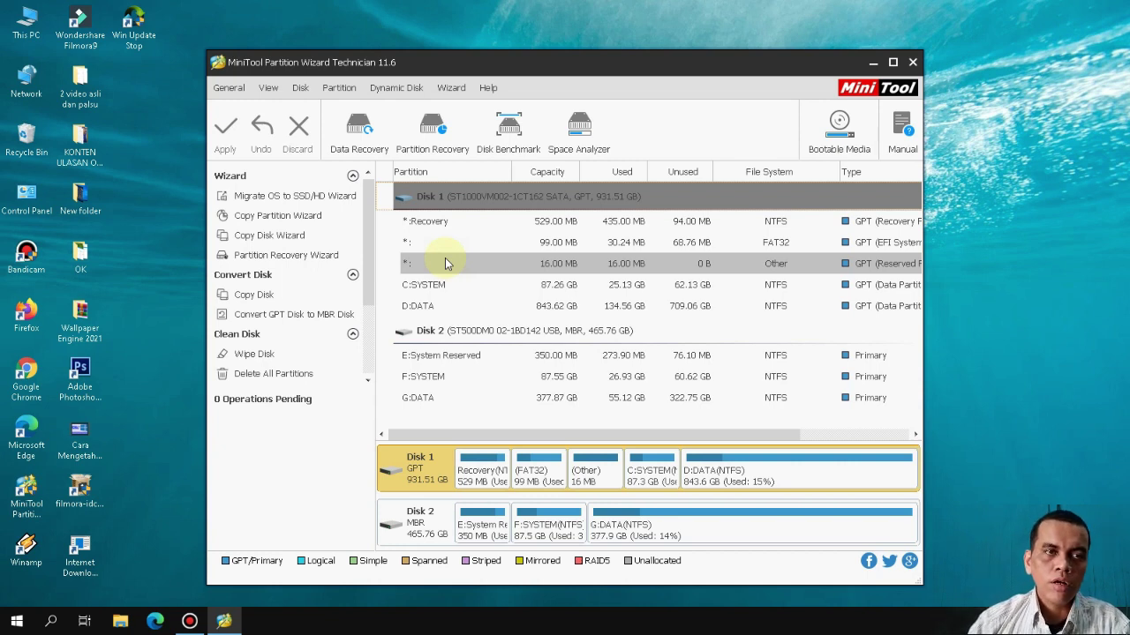
click(439, 334)
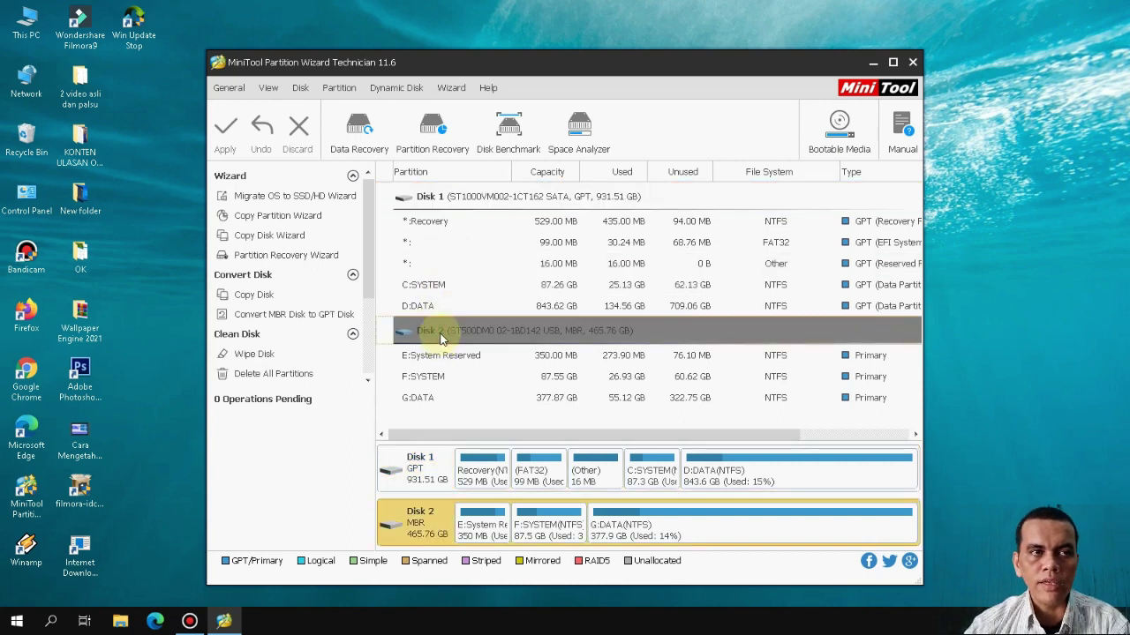
click(423, 377)
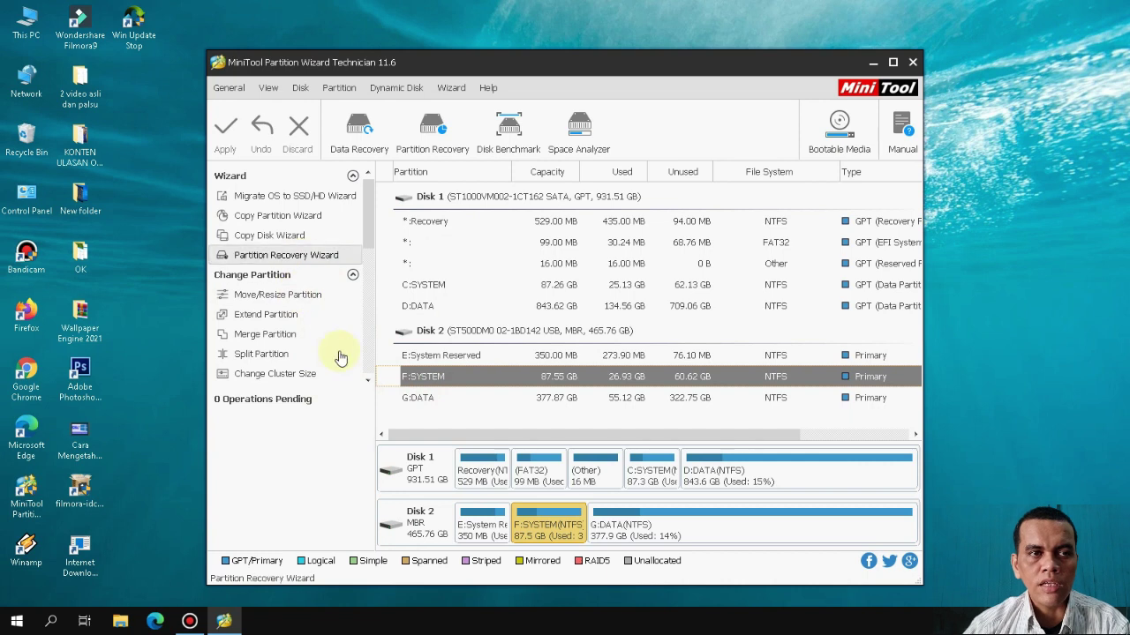
click(420, 405)
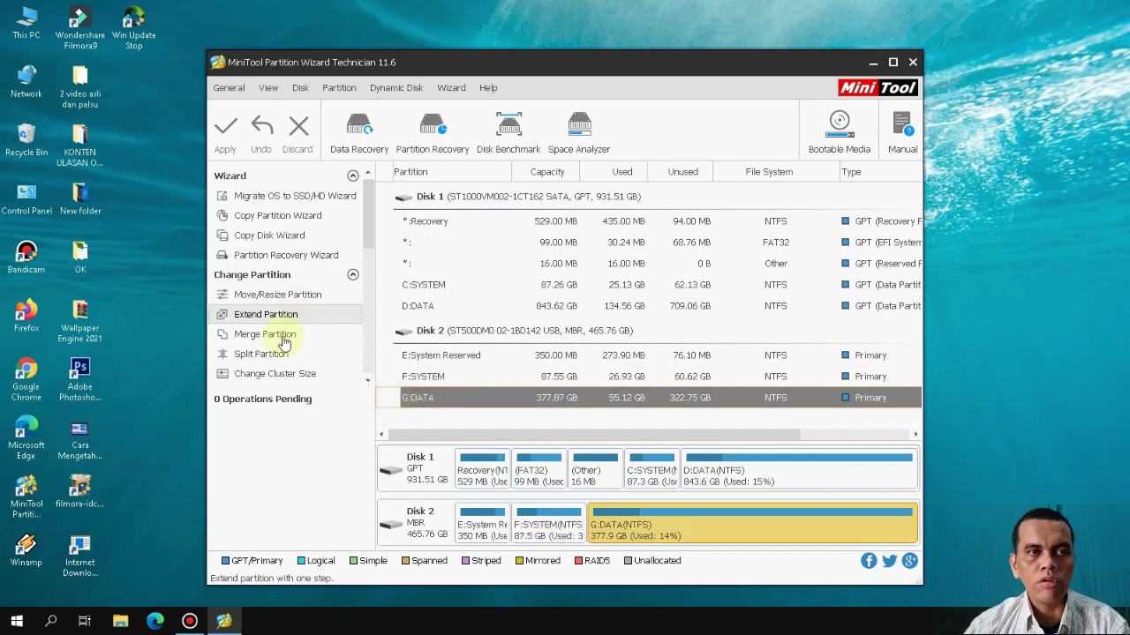
Step: Convert Disk 2 from MBR to GPT and apply the pending changes
click(422, 334)
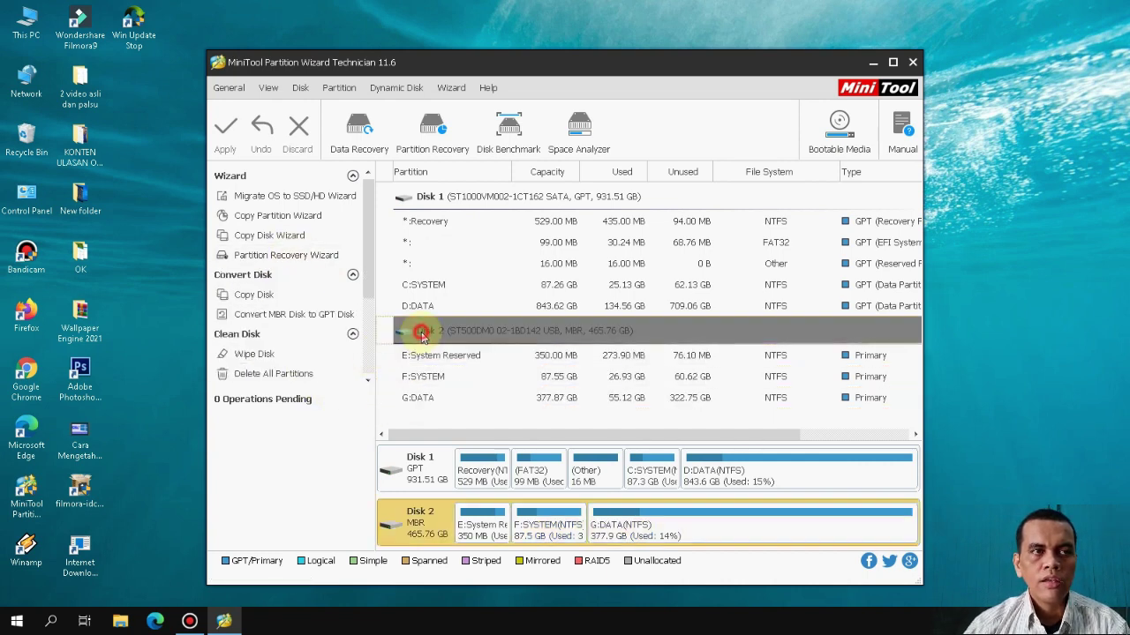
click(294, 316)
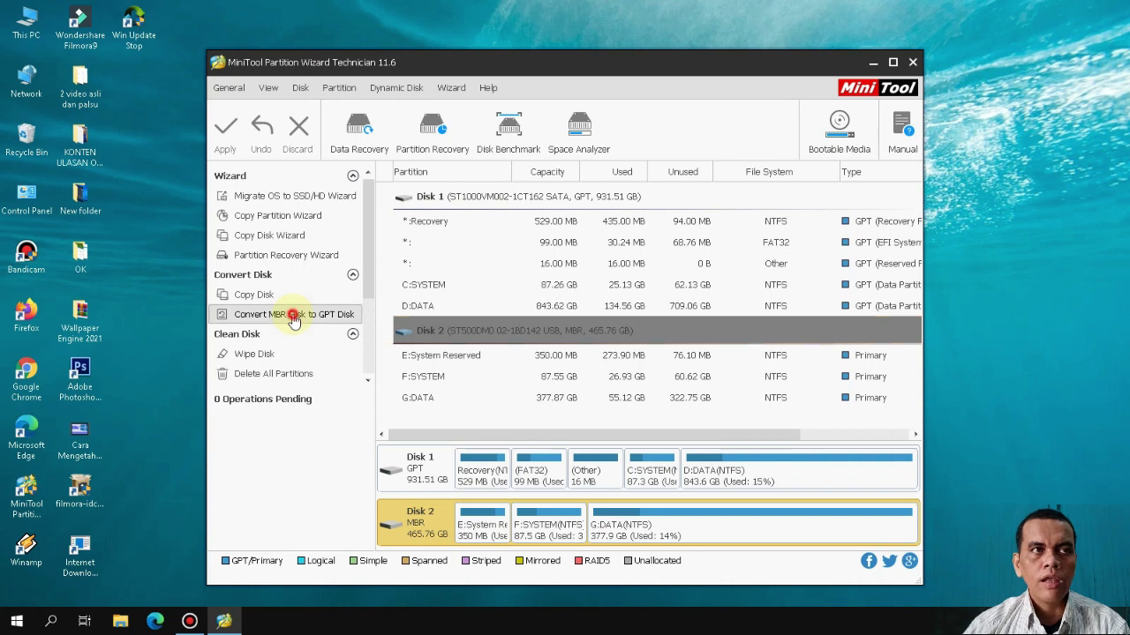
click(225, 131)
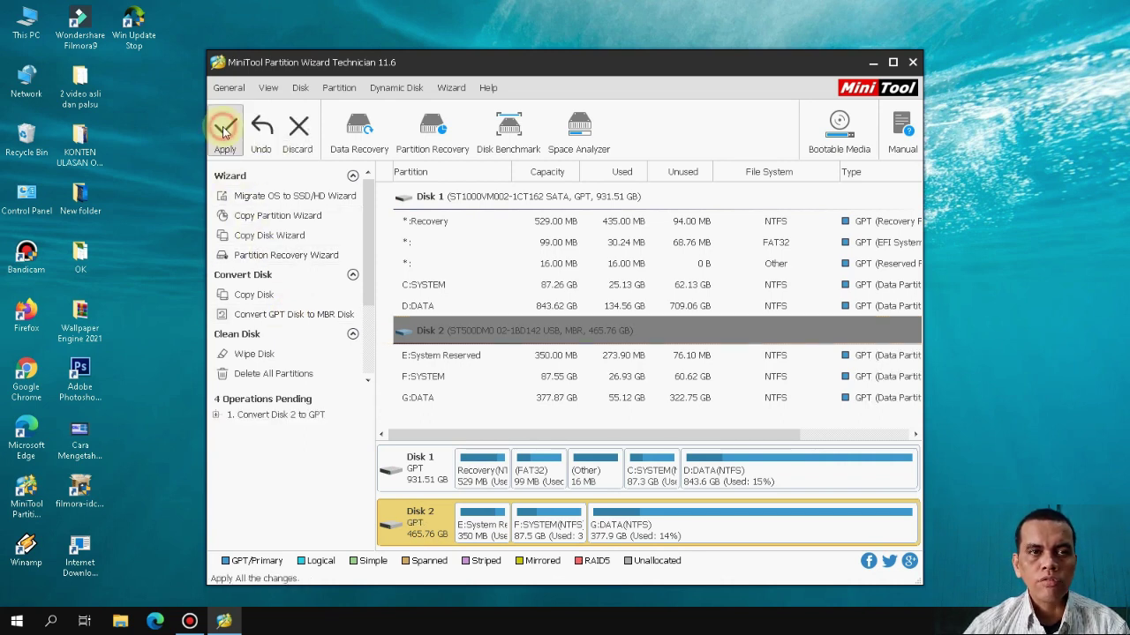
click(519, 360)
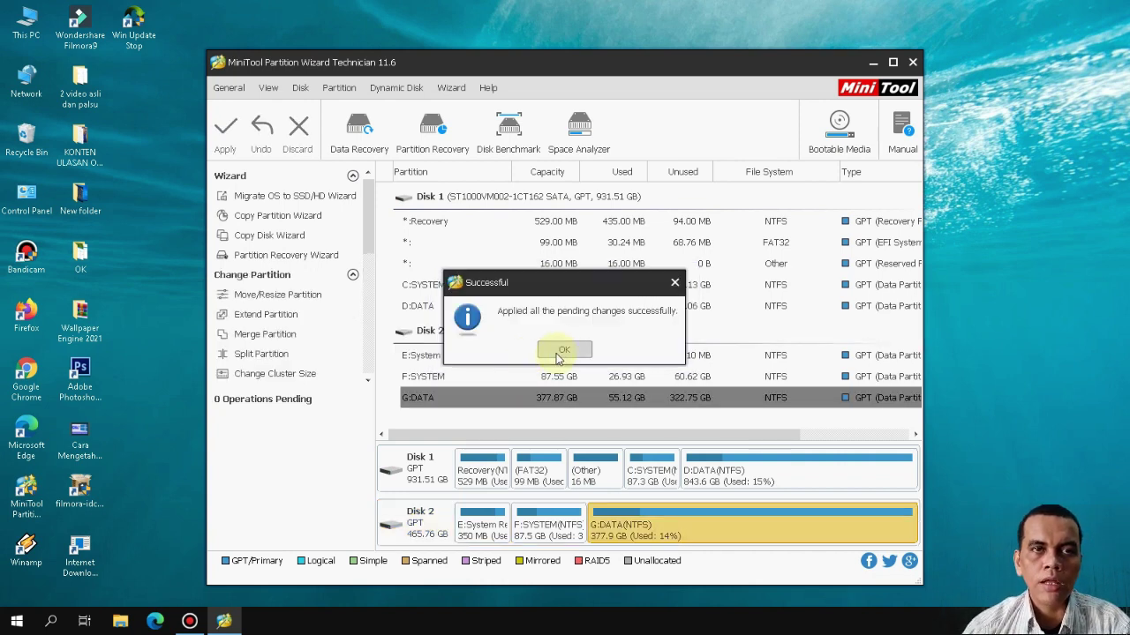
click(564, 350)
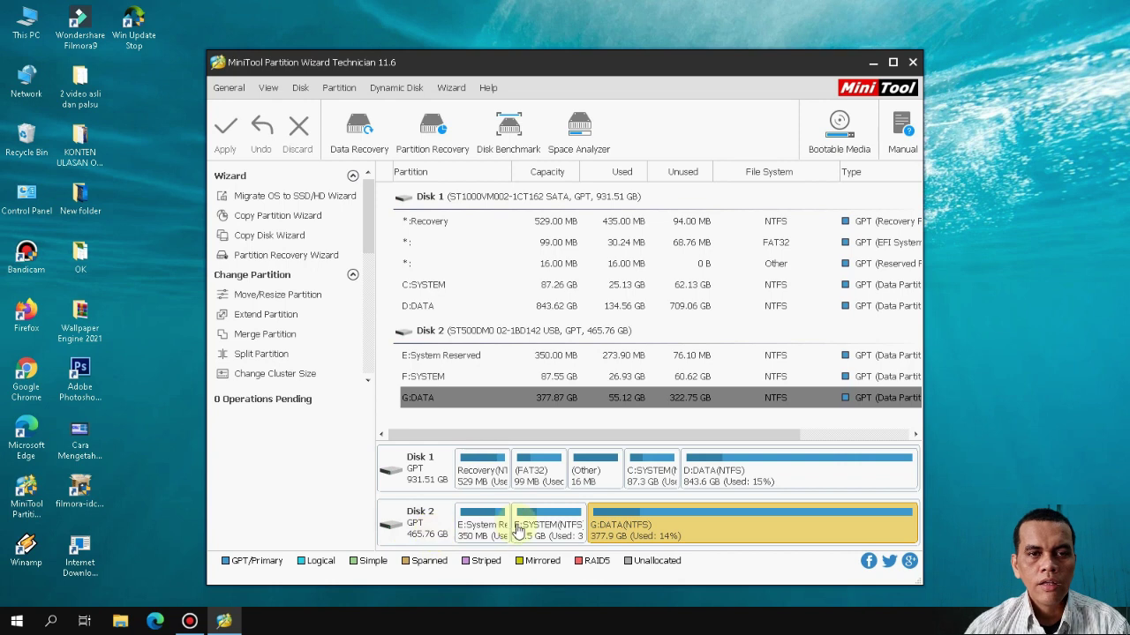
Step: Check the F:SYSTEM and E:System Reserved partitions and the partition style of Disk 2 in the disk map
click(545, 542)
click(468, 530)
click(416, 527)
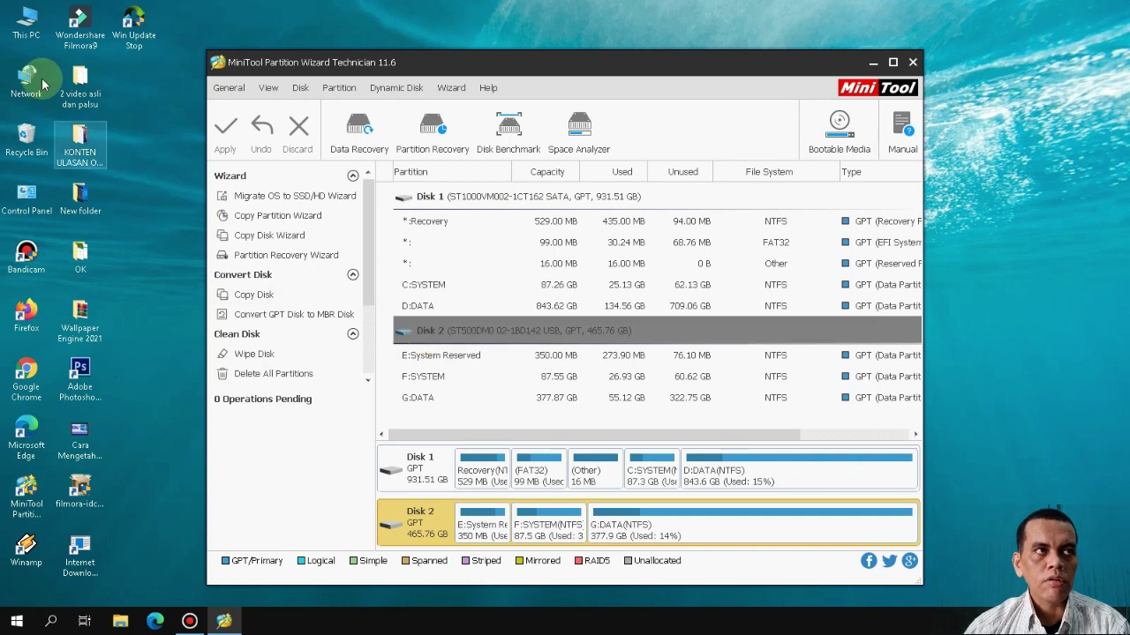
Step: Switch to Computer Management from This PC and show Disk Management
double_click(21, 27)
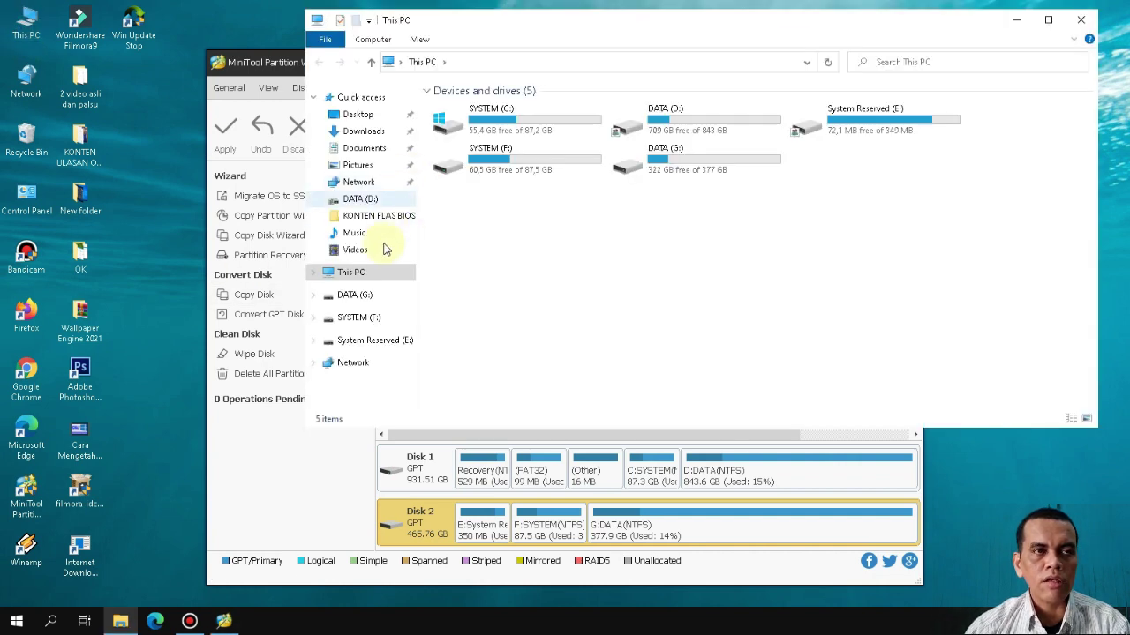
right_click(369, 275)
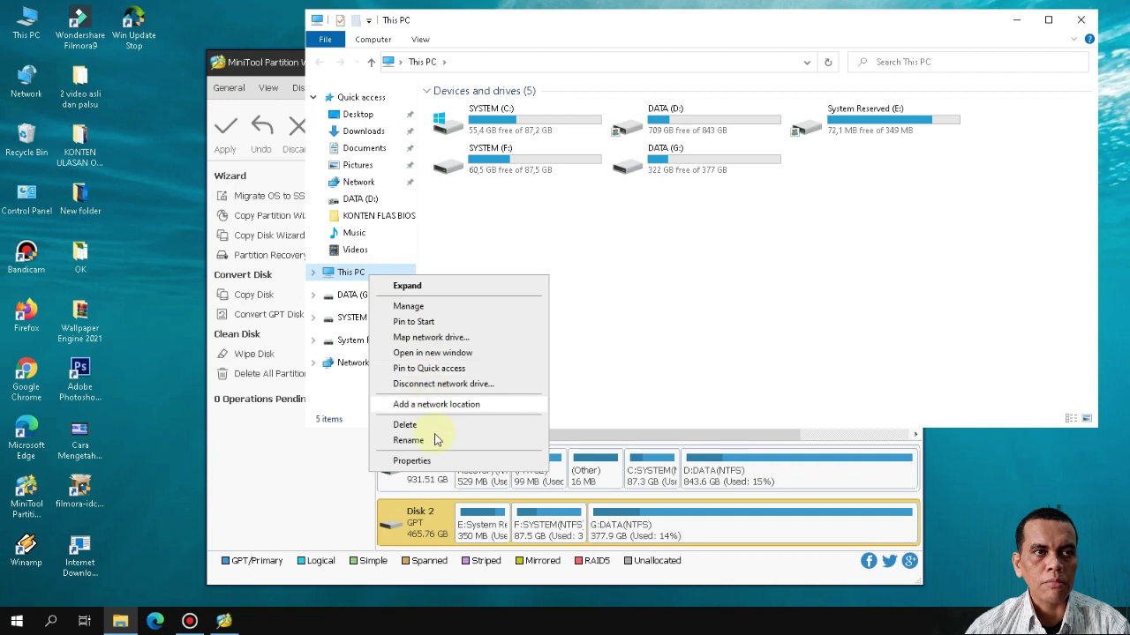
right_click(335, 268)
click(374, 299)
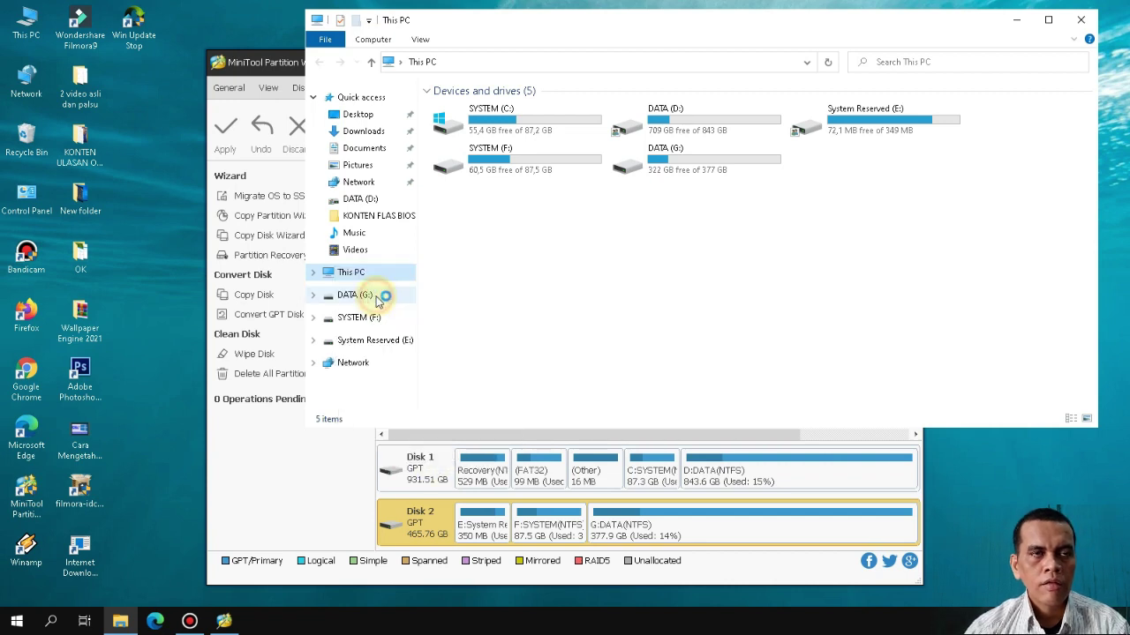
click(79, 193)
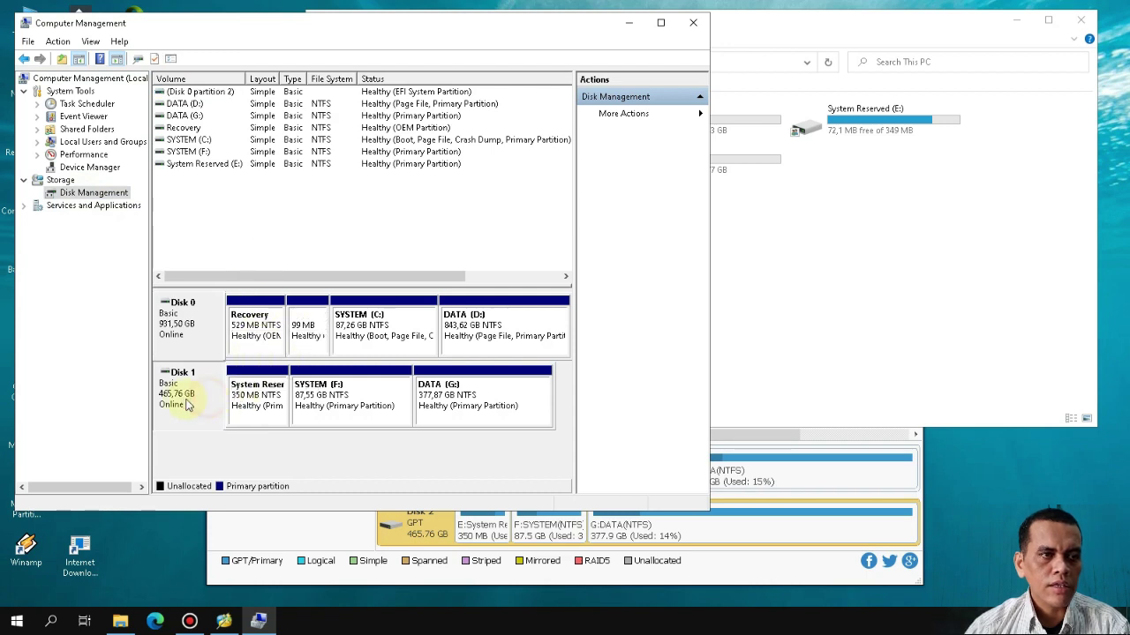
Step: Check the partition style of the 465,76 GB Disk 1 in its volume properties
right_click(180, 398)
click(228, 532)
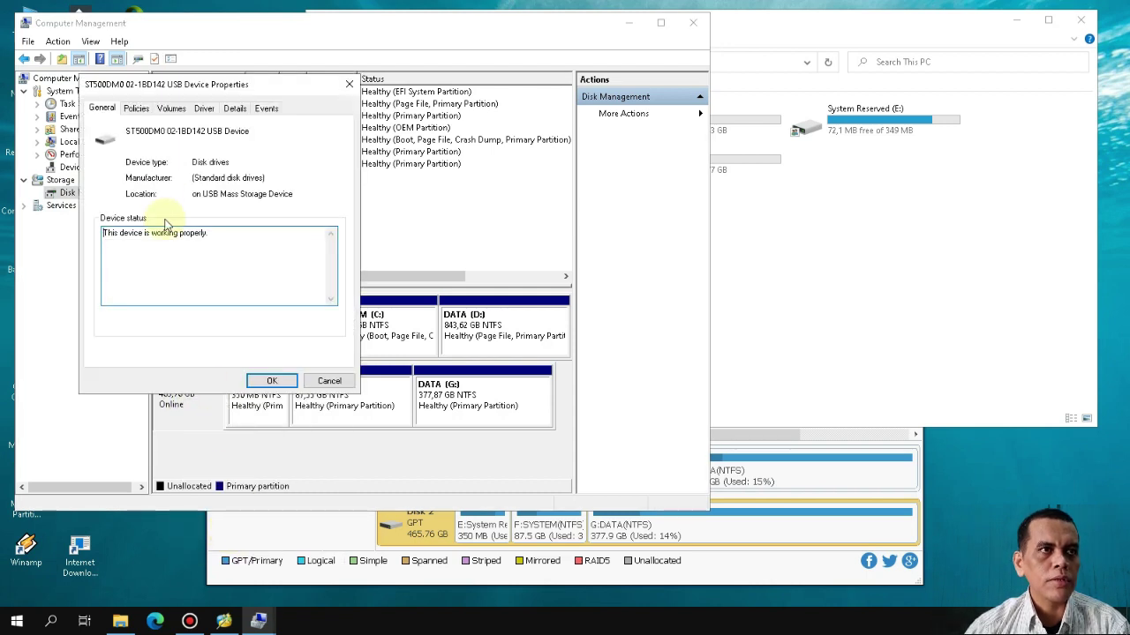
click(173, 110)
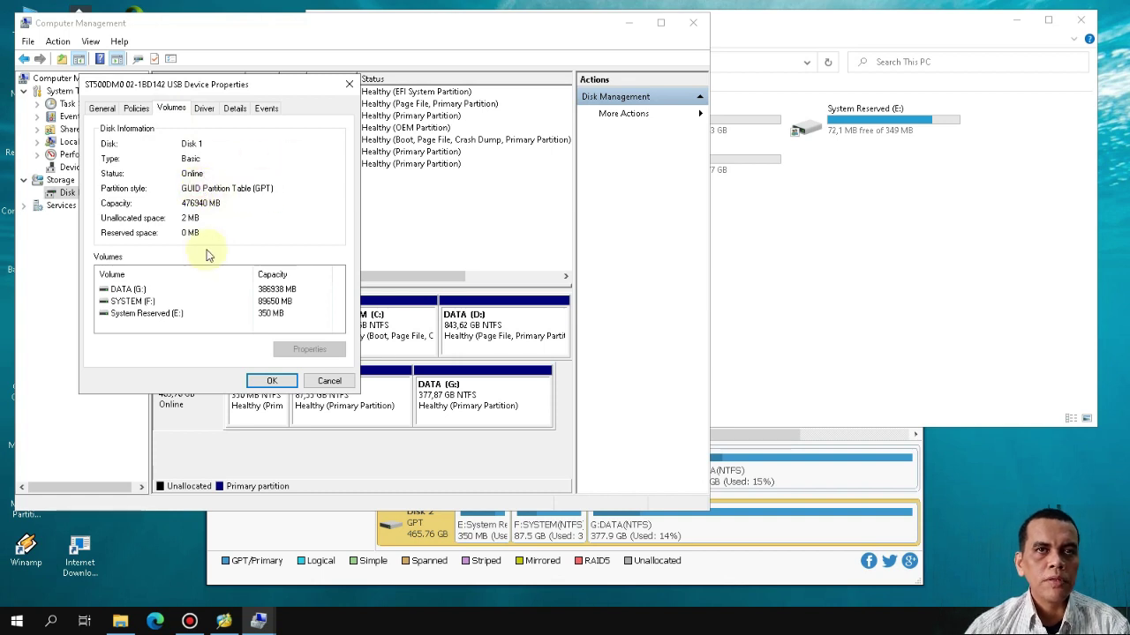
Step: Check in File Explorer that the files on SYSTEM (F:) and in the Game folder on DATA (G:) are still present
click(809, 222)
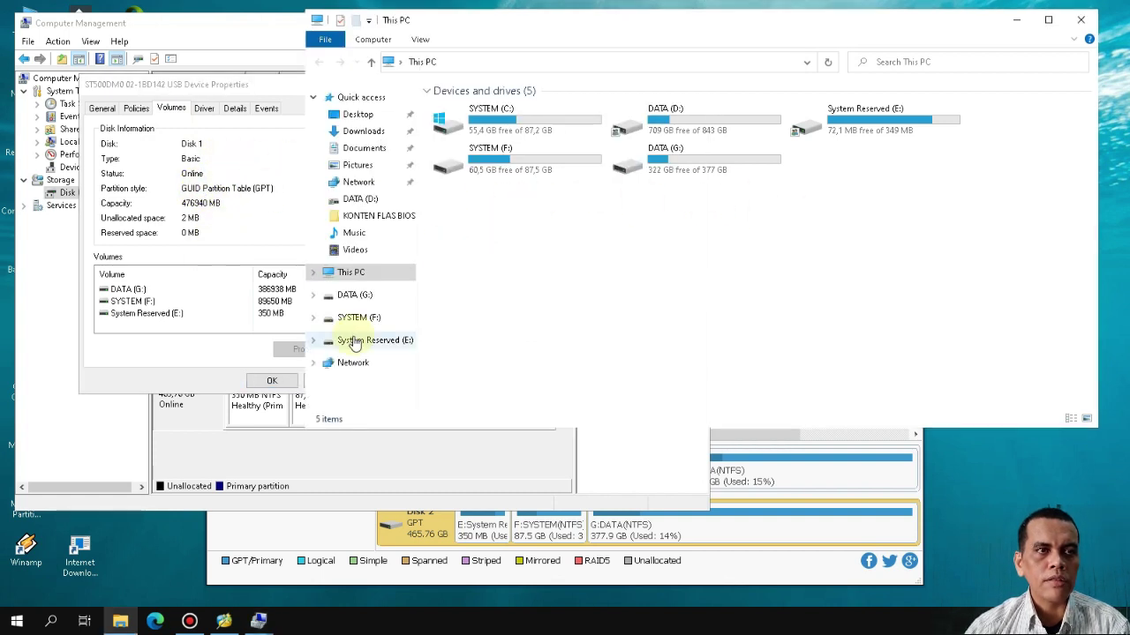
double_click(540, 164)
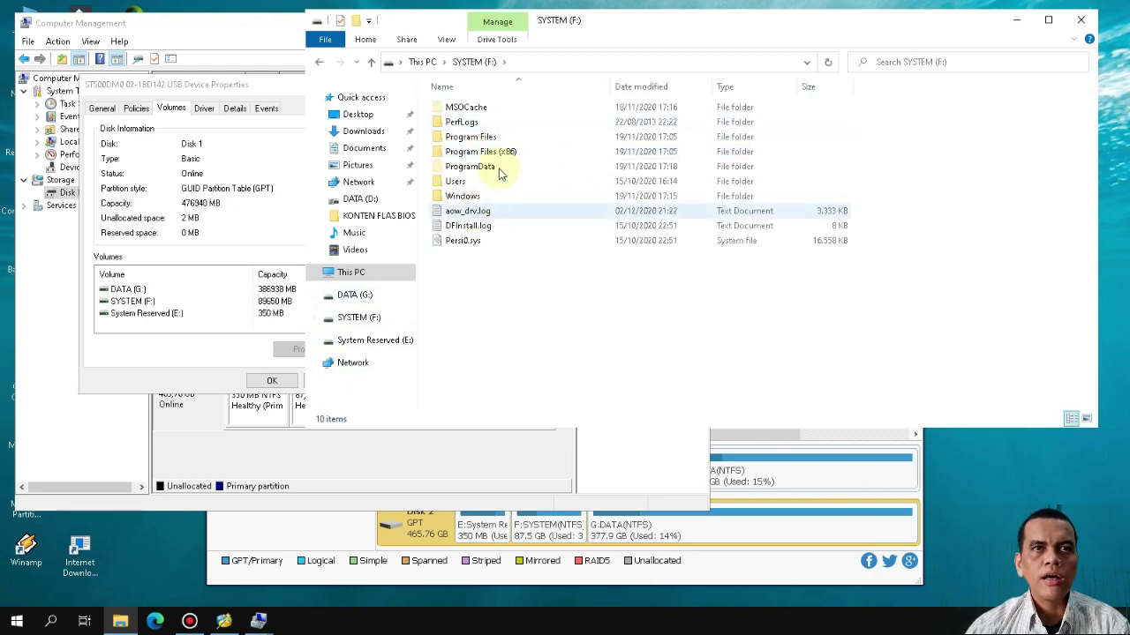
click(319, 63)
double_click(678, 161)
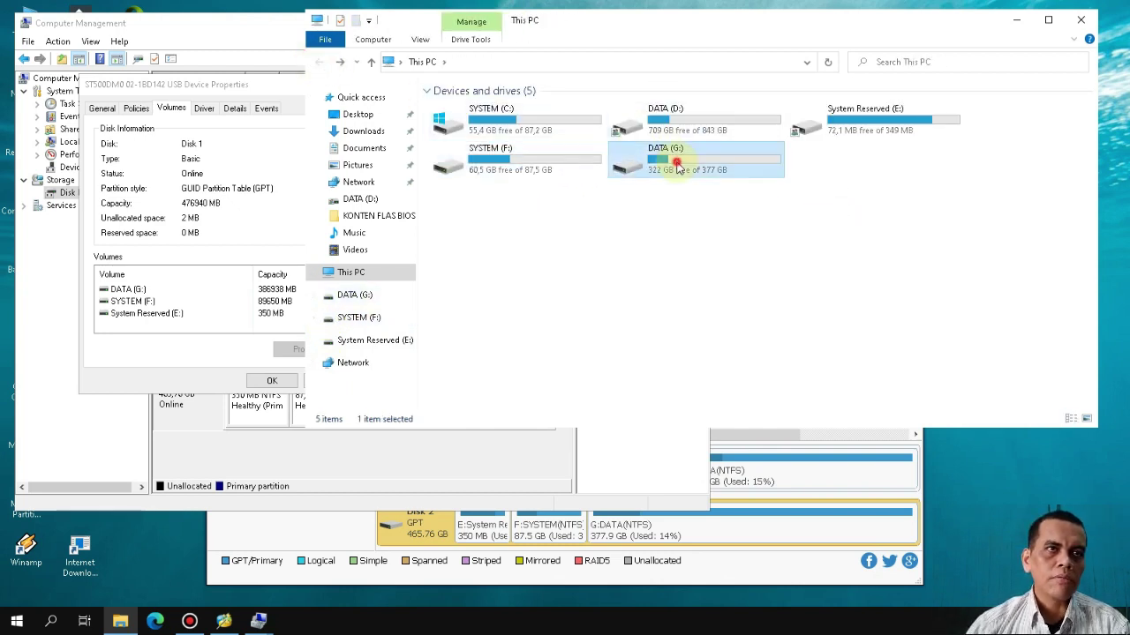
double_click(455, 106)
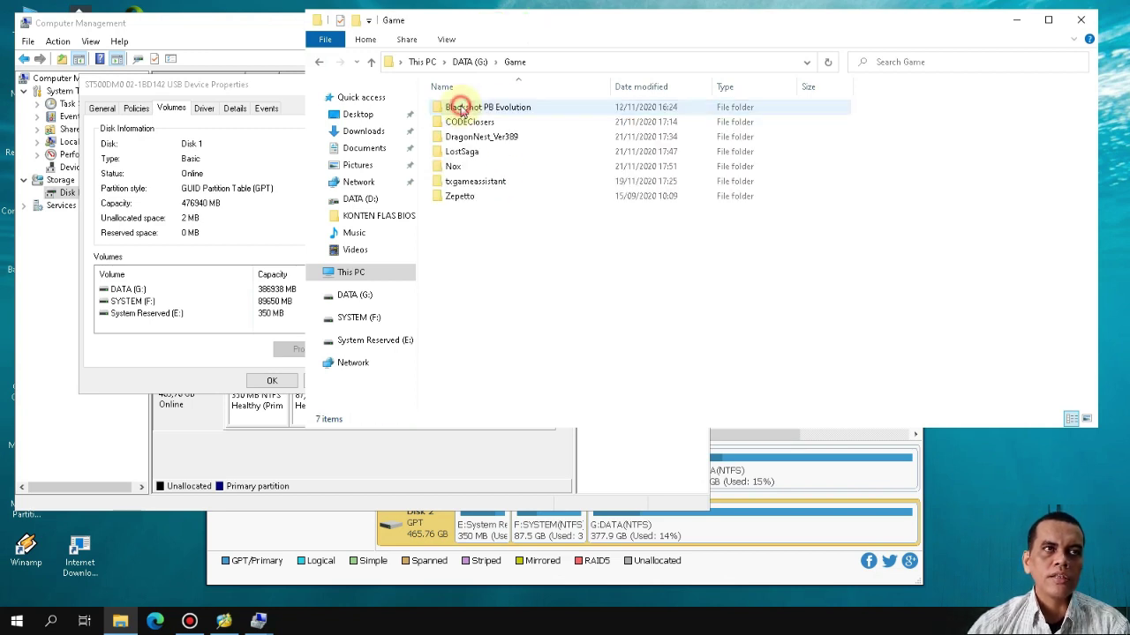
click(319, 63)
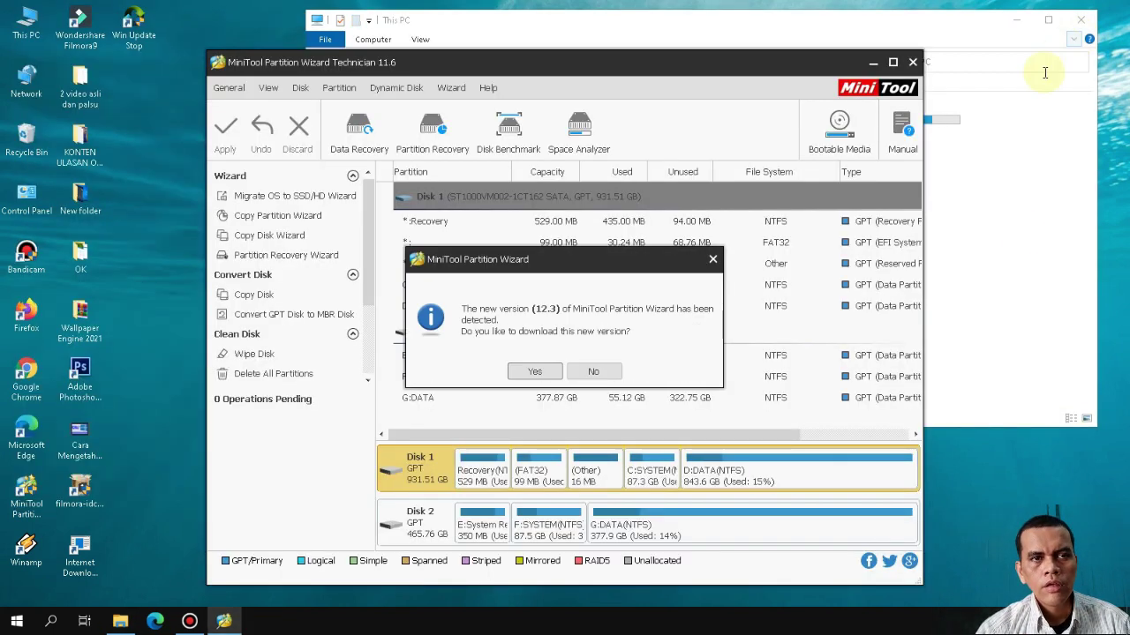
Step: In MiniTool Partition Wizard, decline the version 12.3 download, then convert Disk 2 from GPT to MBR and apply the changes
click(593, 372)
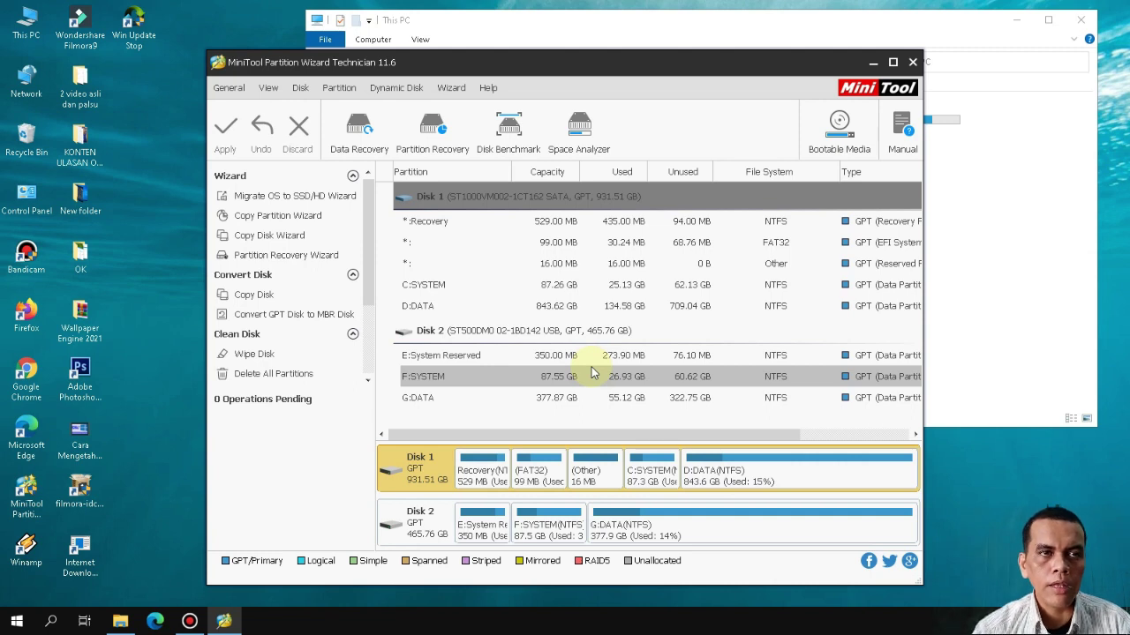
click(609, 263)
click(491, 335)
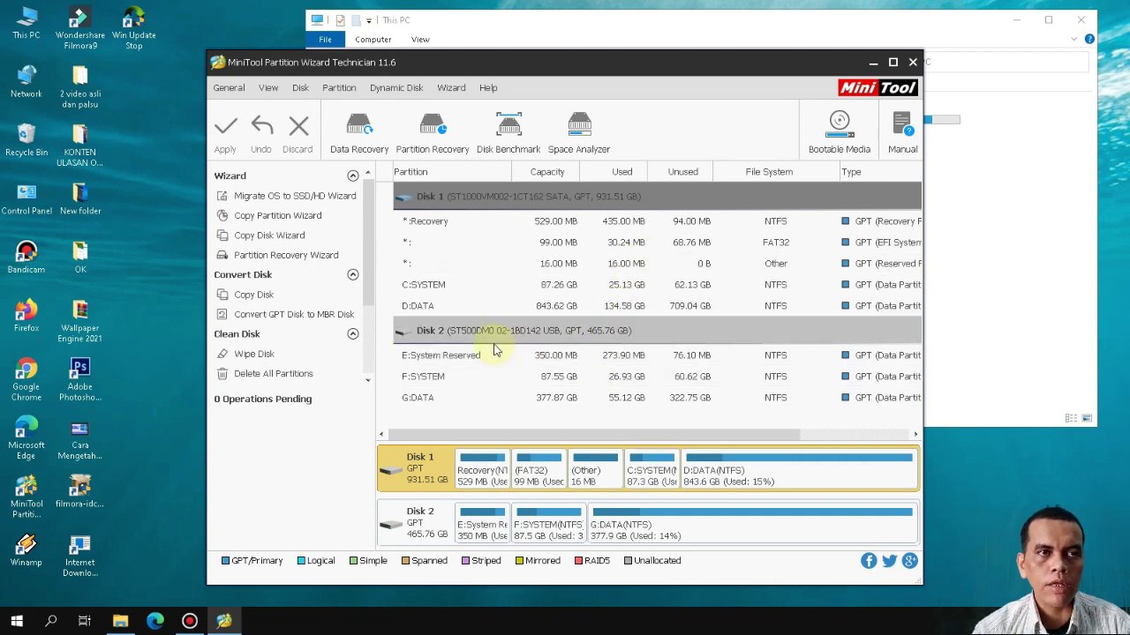
click(415, 334)
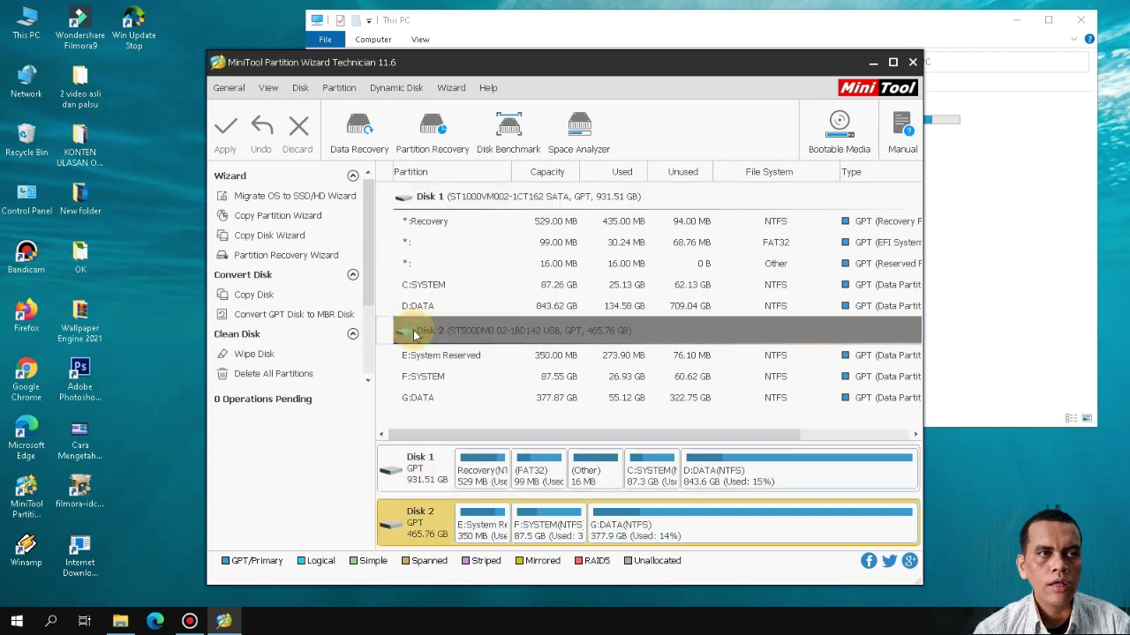
click(285, 319)
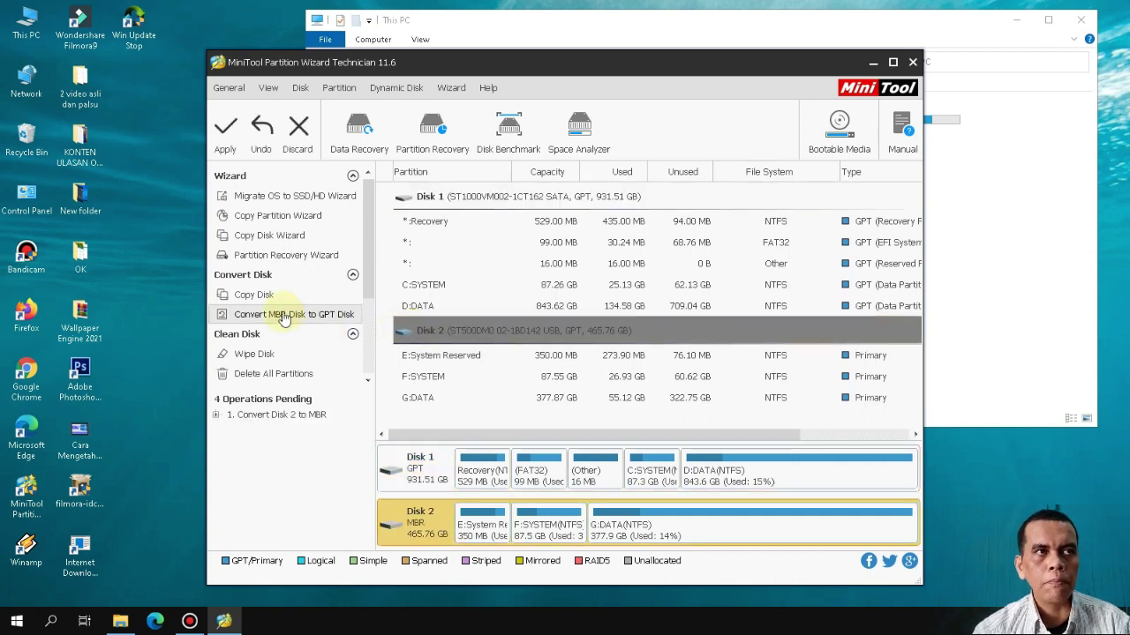
click(224, 134)
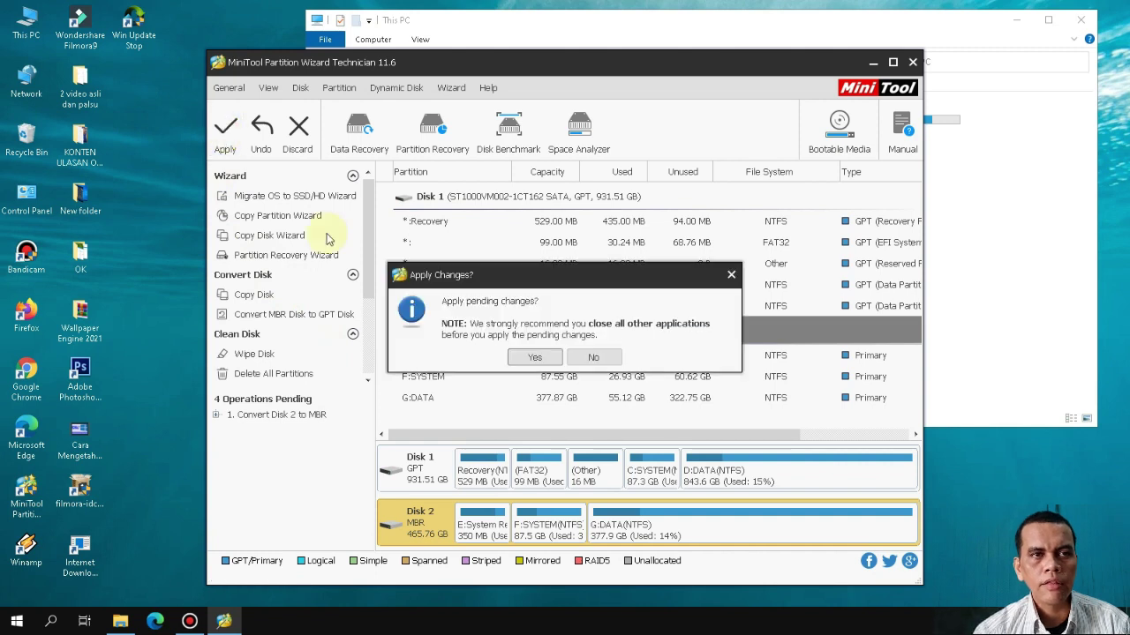
click(528, 358)
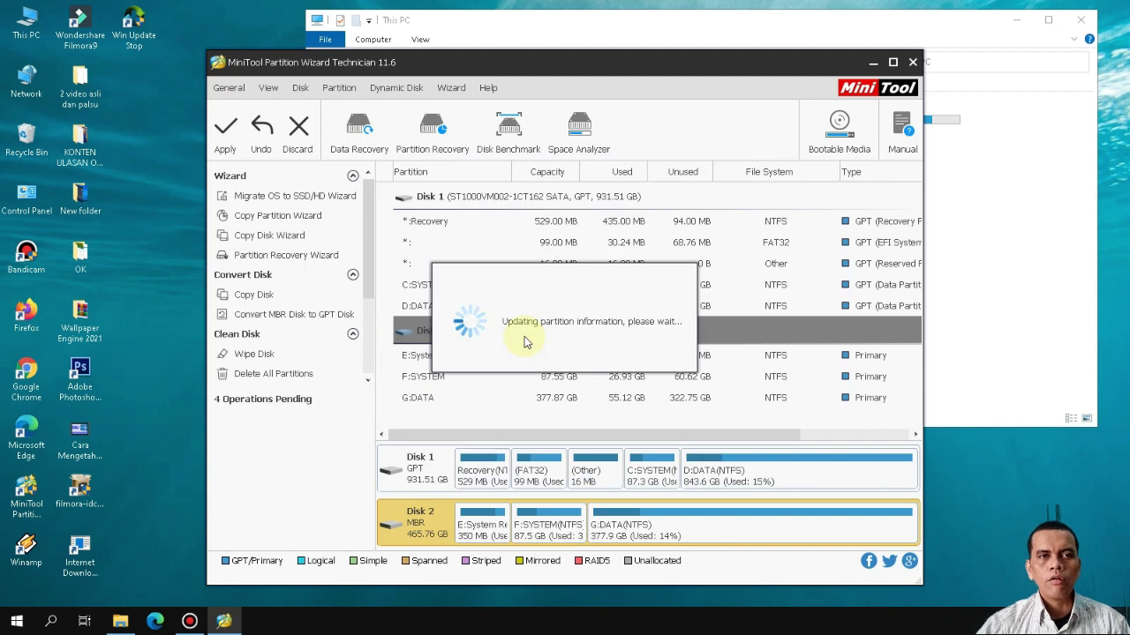
Step: Close MiniTool Partition Wizard after the conversion and check in File Explorer the contents of SYSTEM (F:) and DATA (G:)
click(564, 349)
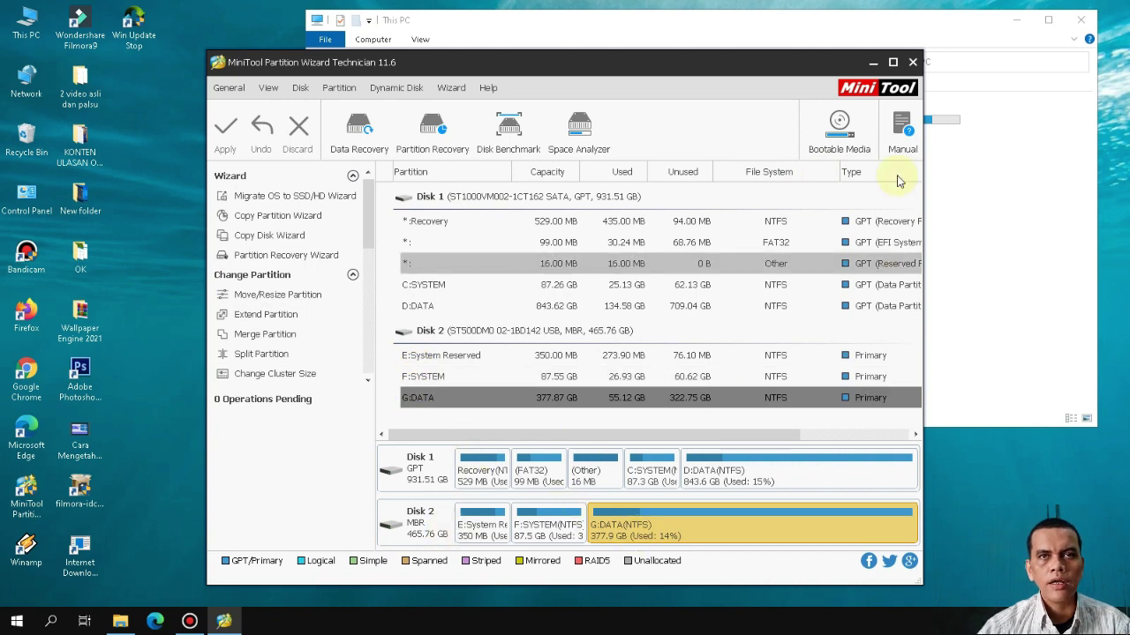
click(913, 64)
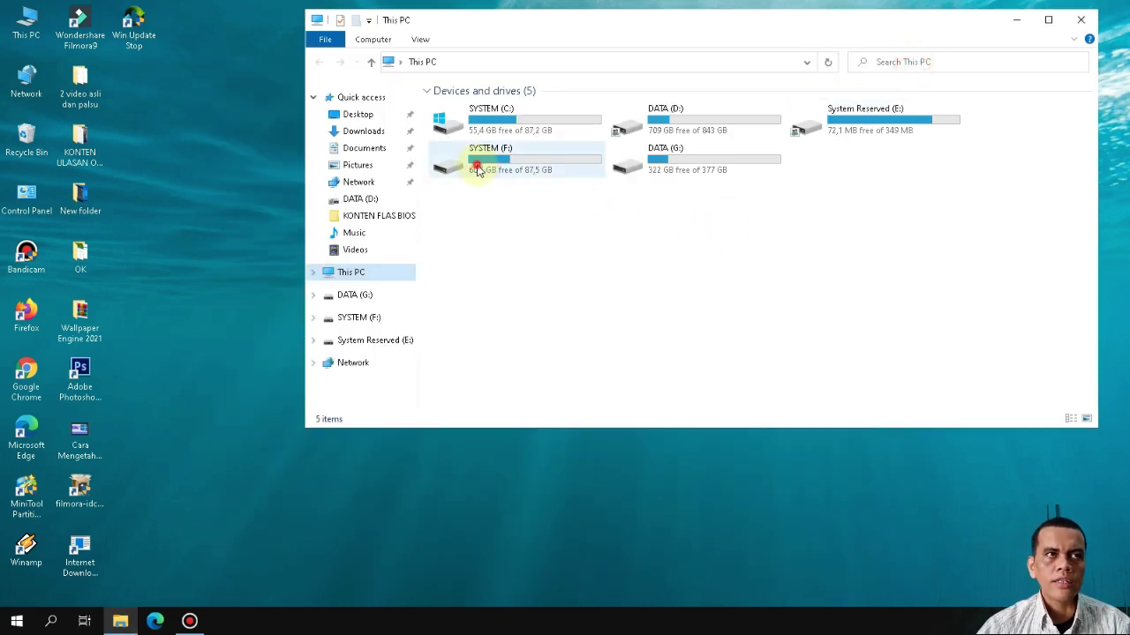
double_click(474, 163)
click(318, 62)
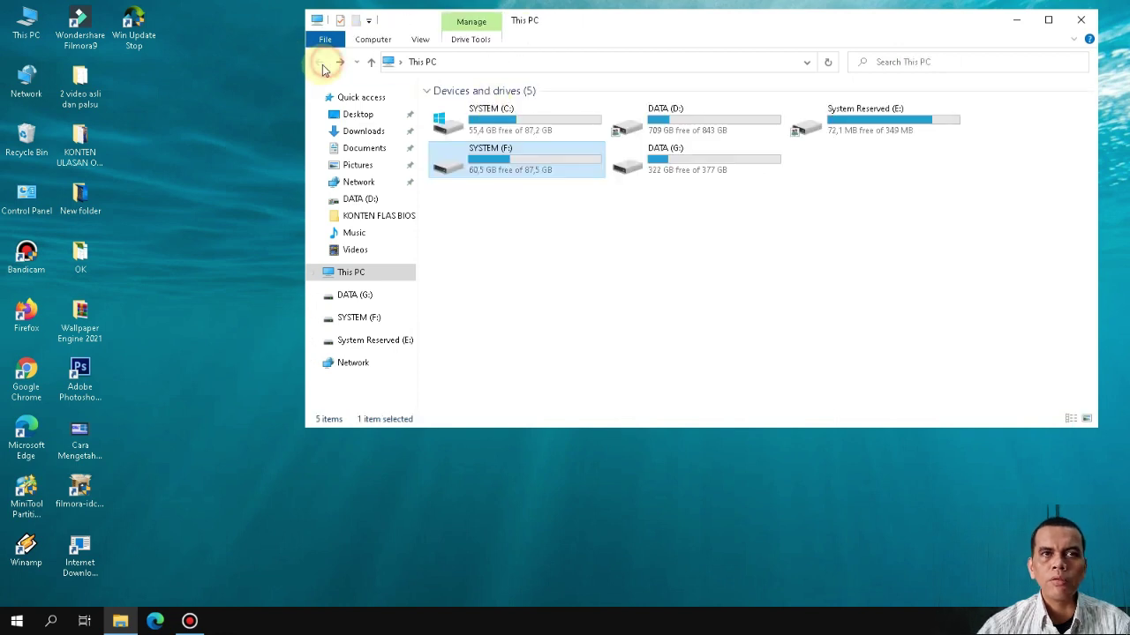
double_click(689, 181)
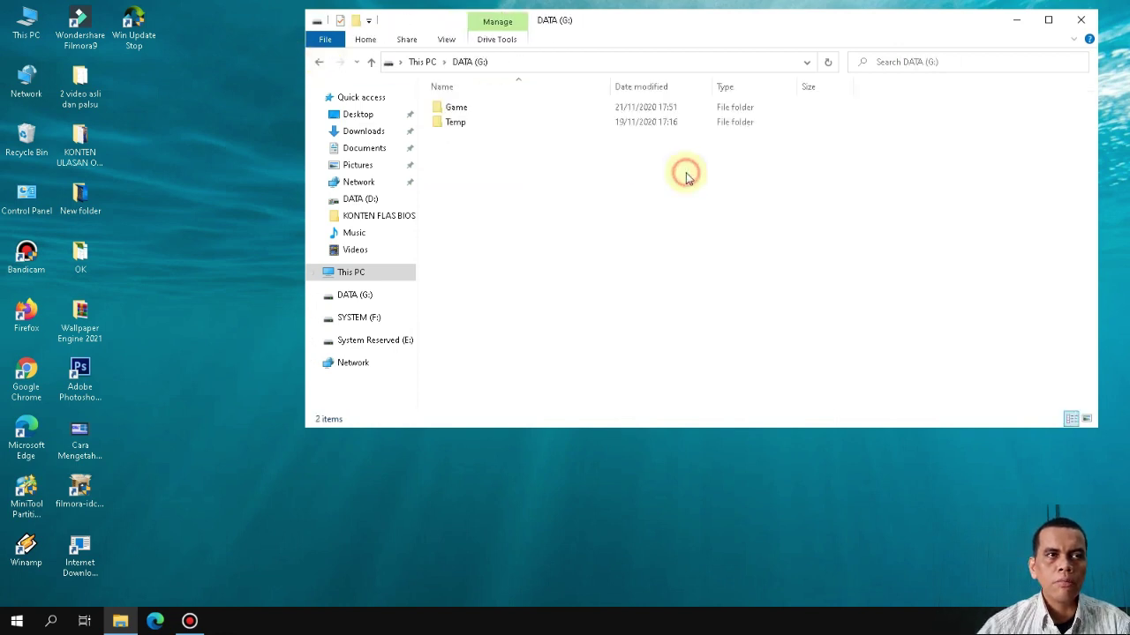
right_click(361, 274)
click(420, 458)
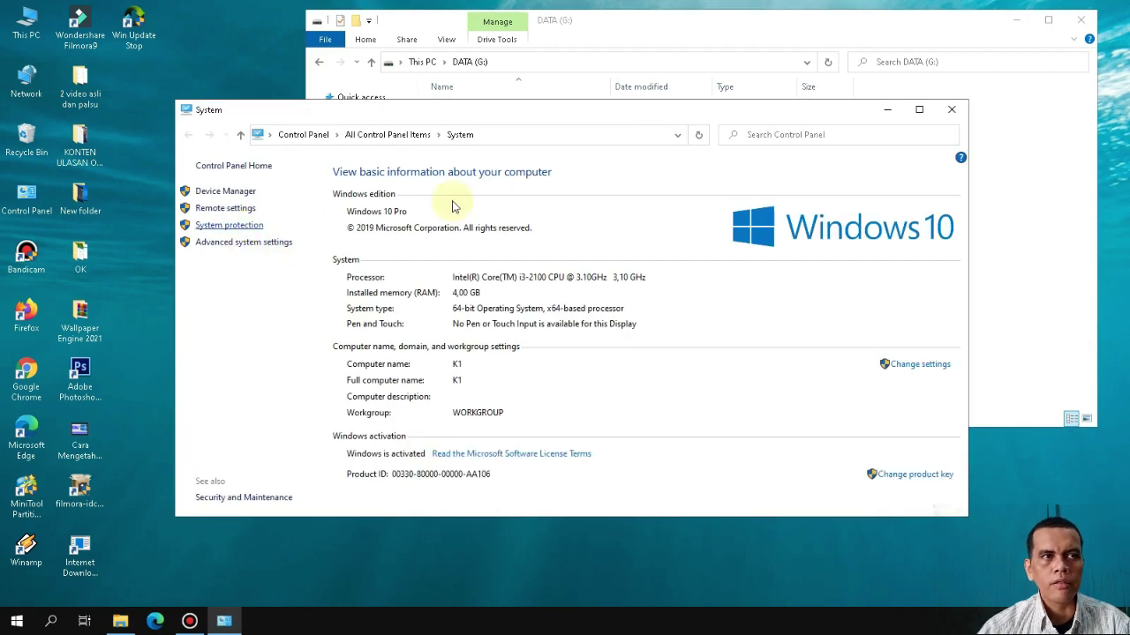
click(949, 110)
Step: Open Computer Management from This PC in File Explorer and show Disk Management
right_click(371, 272)
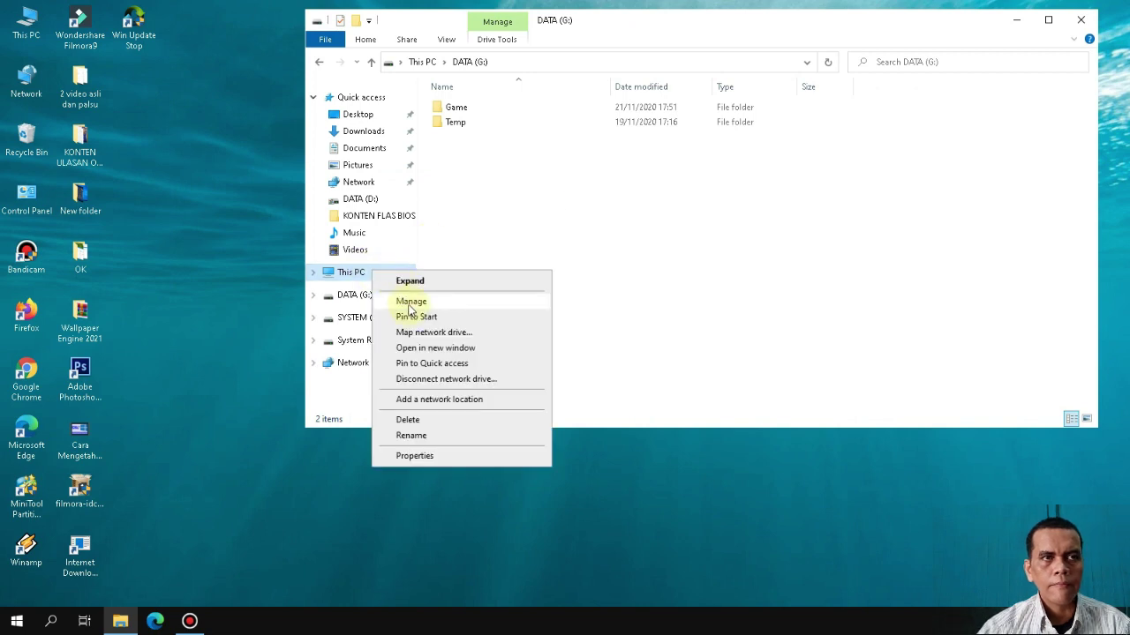
click(408, 302)
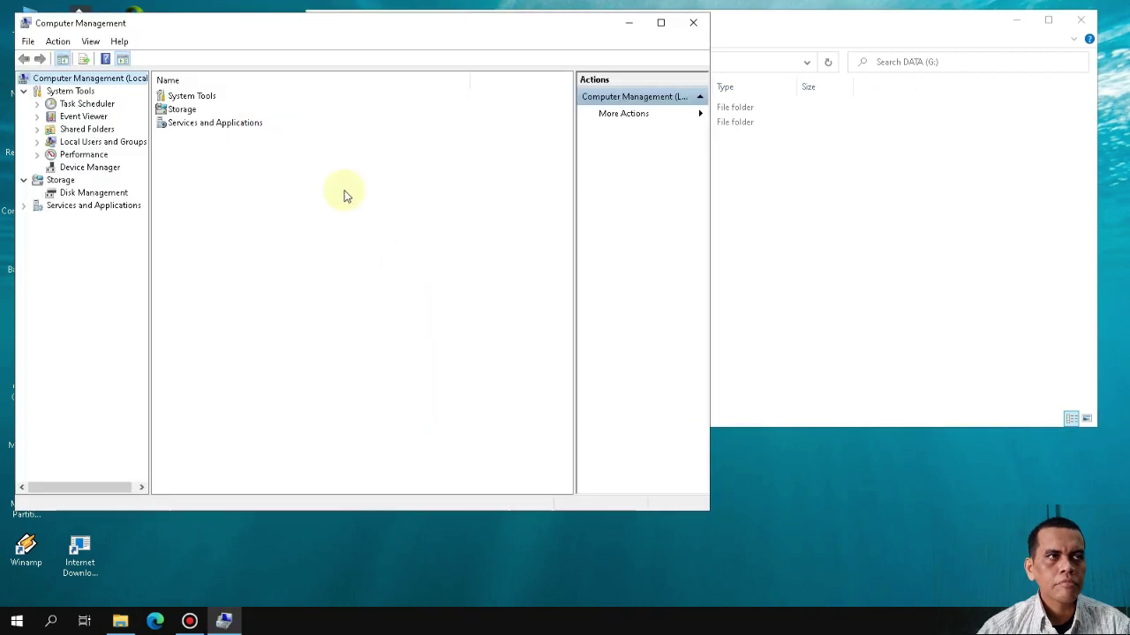
click(88, 193)
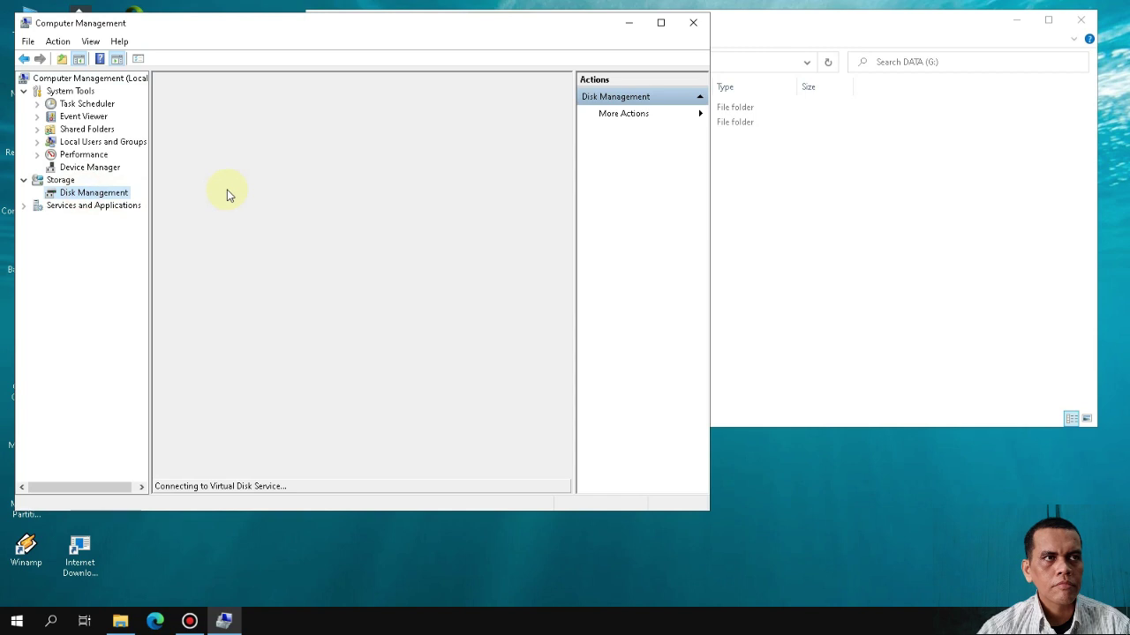
Step: Check the partition style of Disk 1 in its volume properties, and close Computer Management and File Explorer
right_click(200, 398)
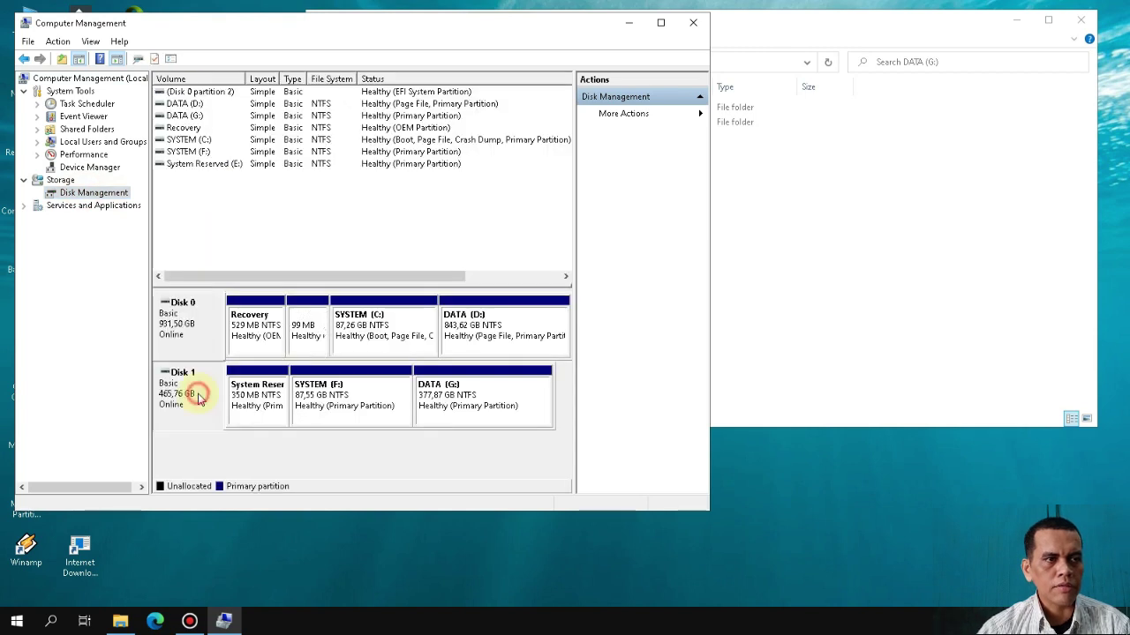
click(251, 527)
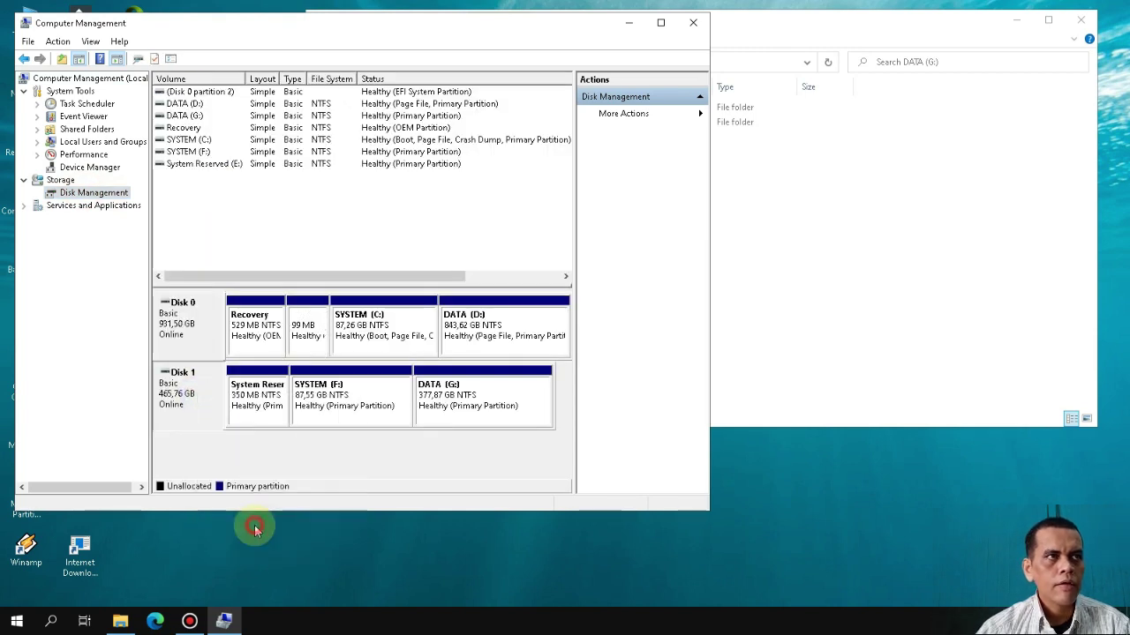
click(153, 90)
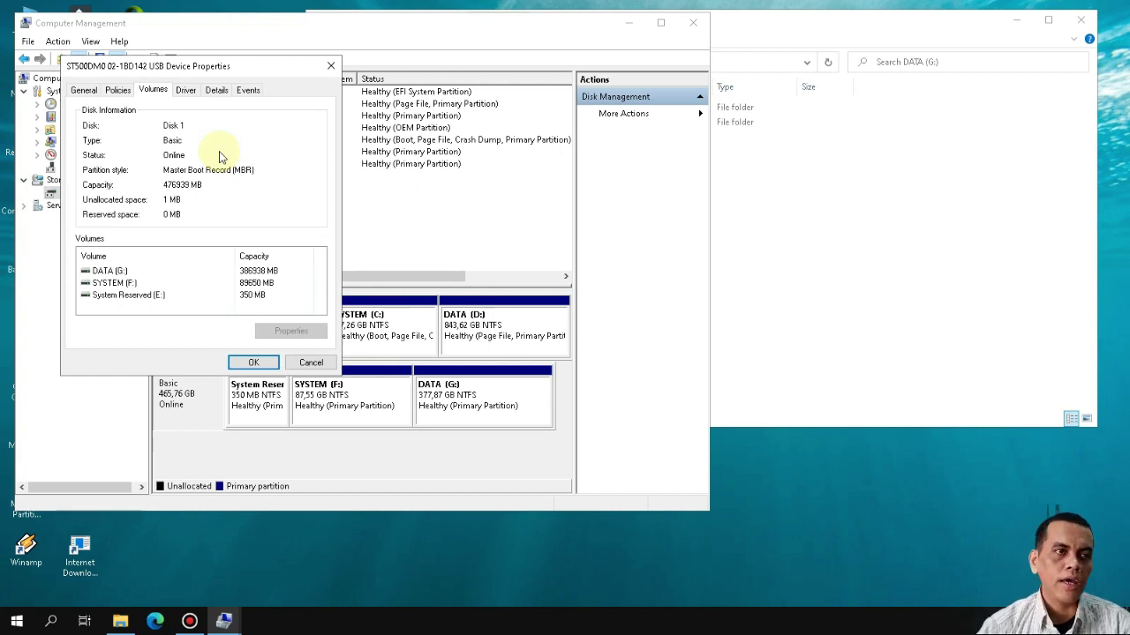
click(305, 362)
click(693, 22)
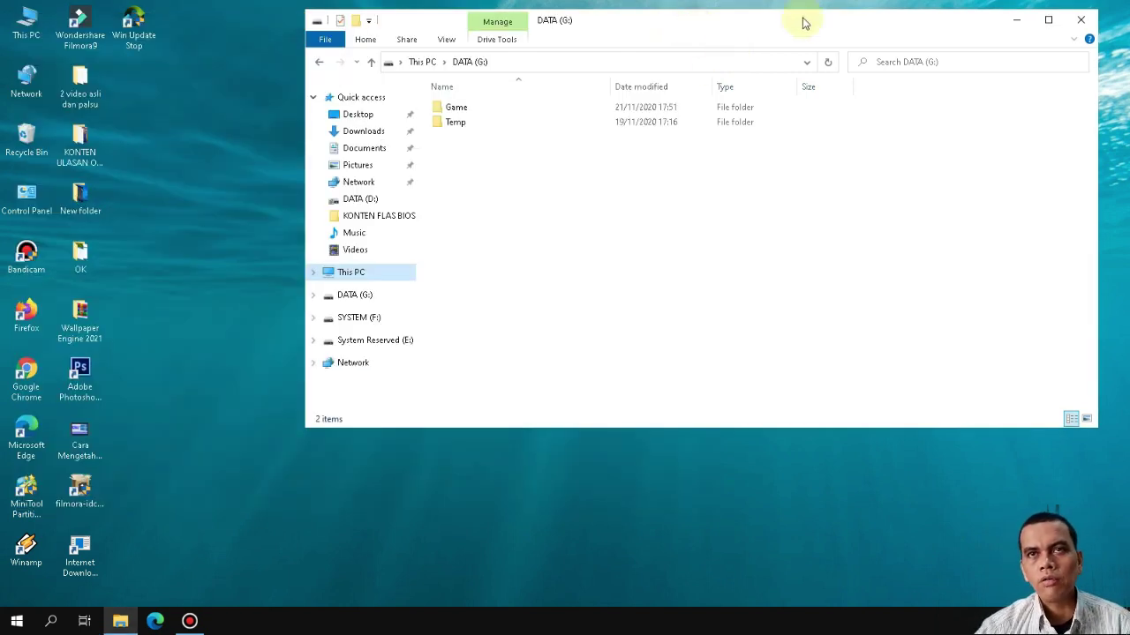
click(1085, 21)
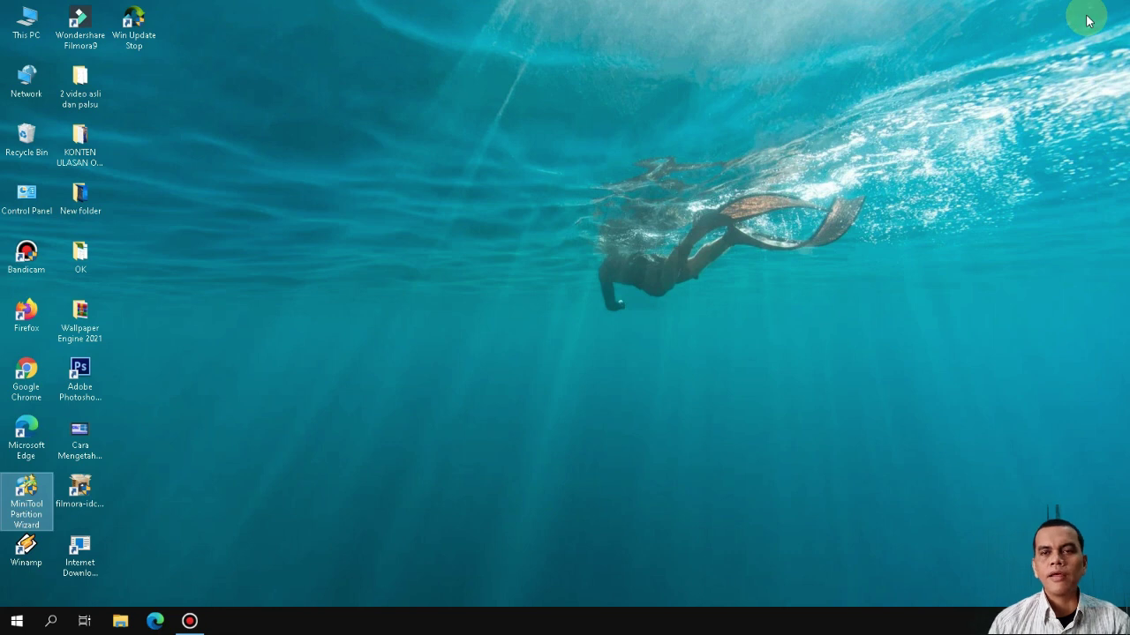